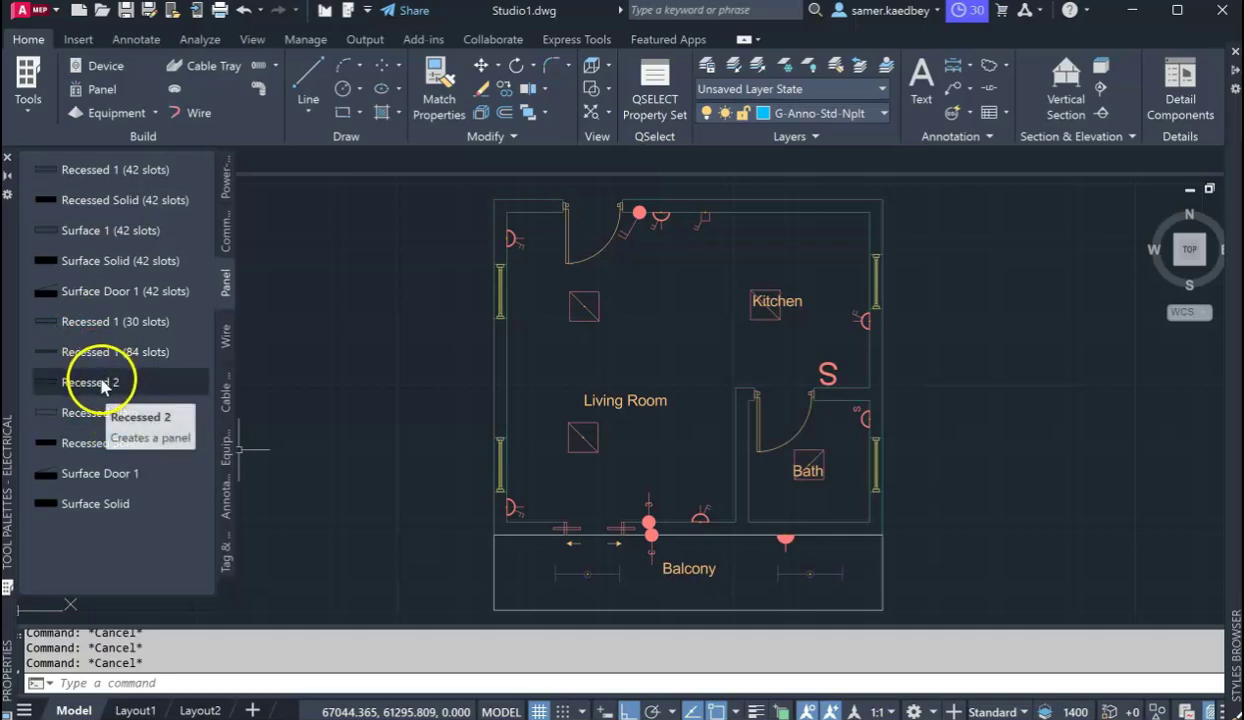
Place a Recessed 1 (30 slots) panel at the midpoint of the short wall beside the living room's entrance door, rotated 180 degrees.
{"action": "left_click", "coordinate": [107, 322]}
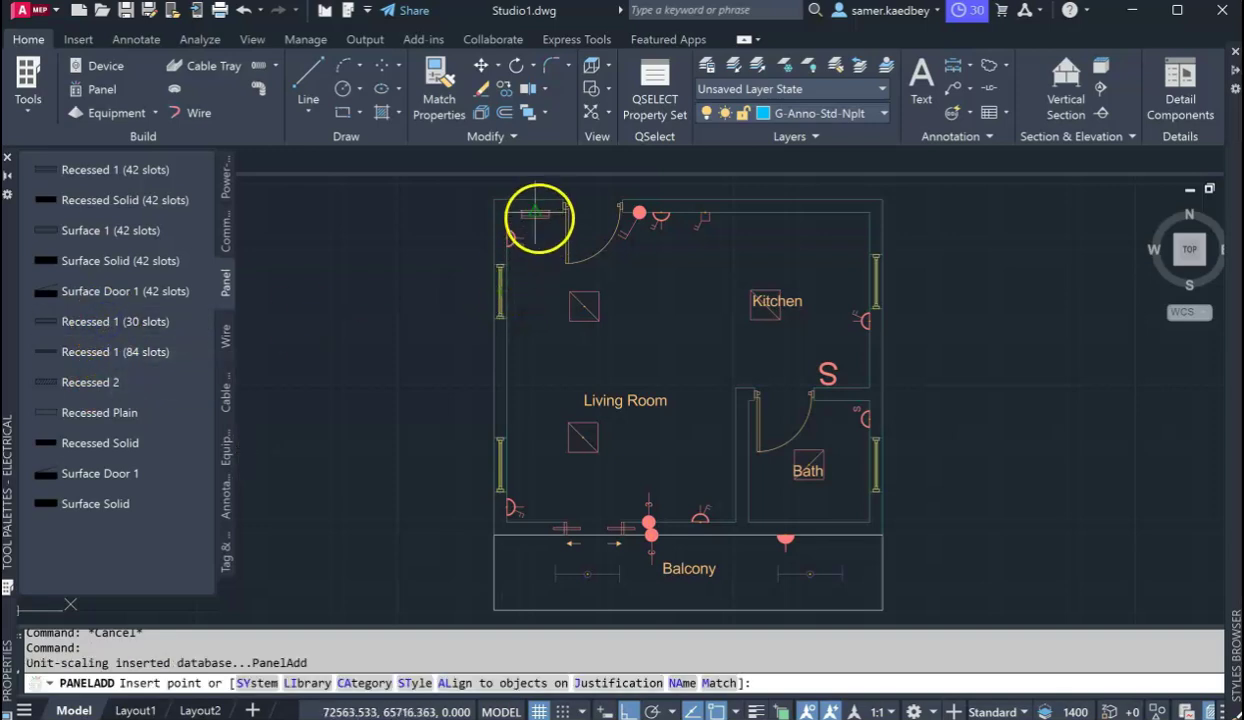
{"action": "scroll", "coordinate": [530, 210], "scroll_direction": "up", "scroll_amount": 4}
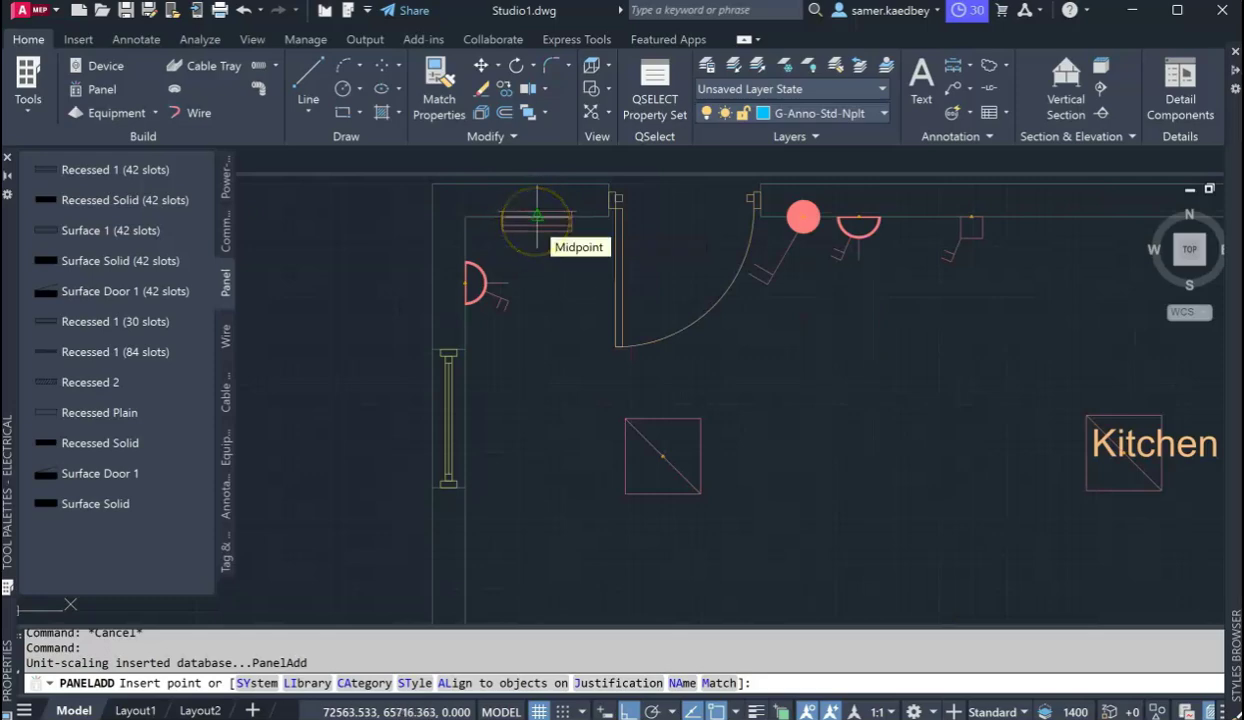
{"action": "left_click", "coordinate": [537, 216]}
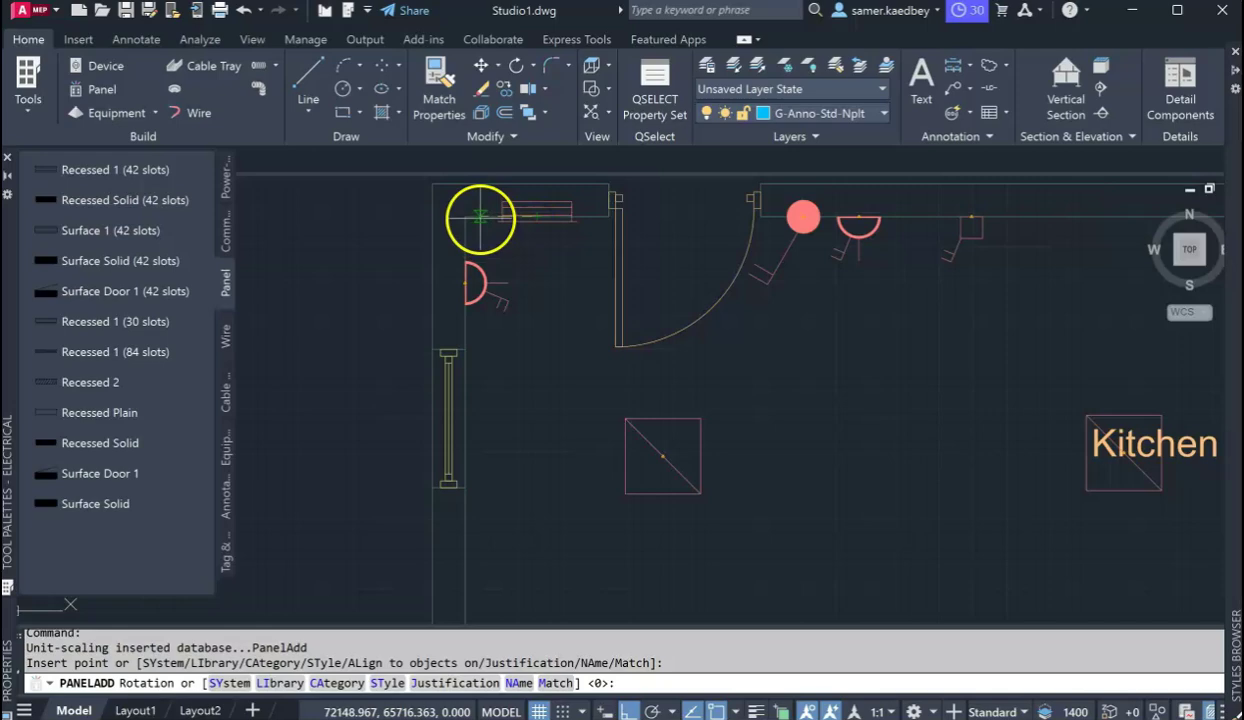
{"action": "left_click", "coordinate": [480, 217]}
{"action": "right_click", "coordinate": [537, 277]}
{"action": "left_click", "coordinate": [560, 285]}
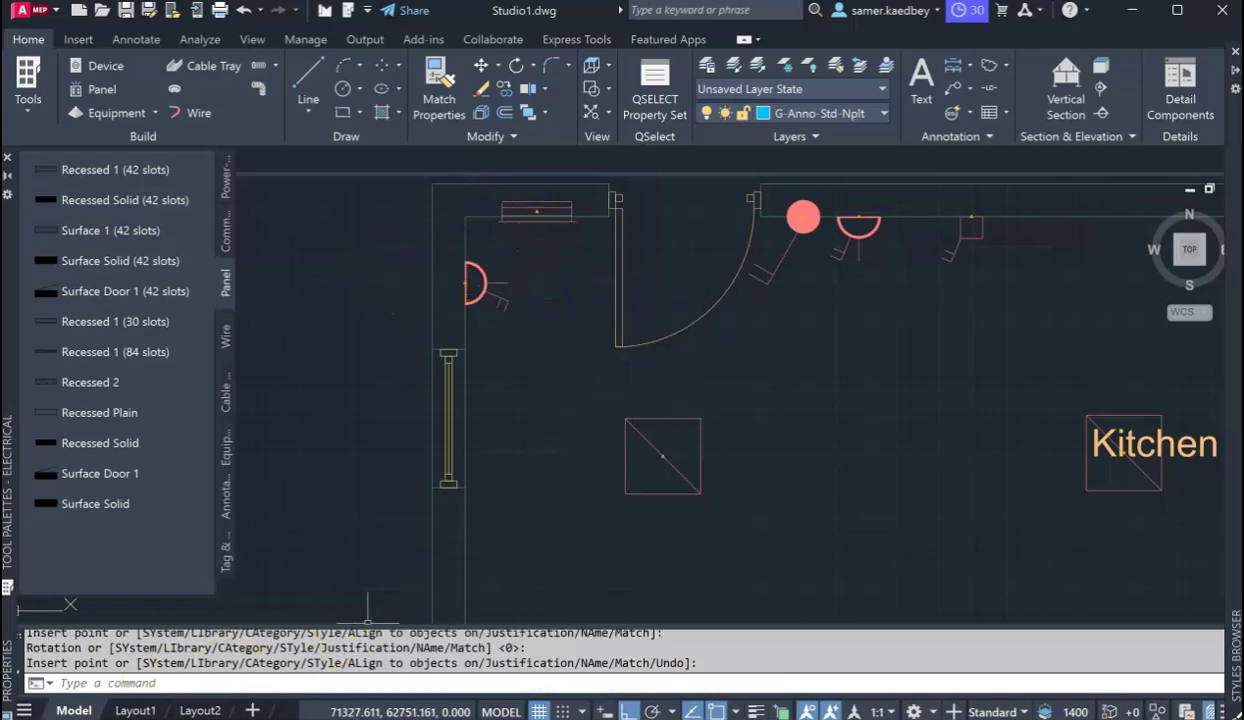
Set the new panel's phase-to-neutral voltage to 230 in its properties.
{"action": "left_click", "coordinate": [544, 220]}
{"action": "right_click", "coordinate": [546, 225]}
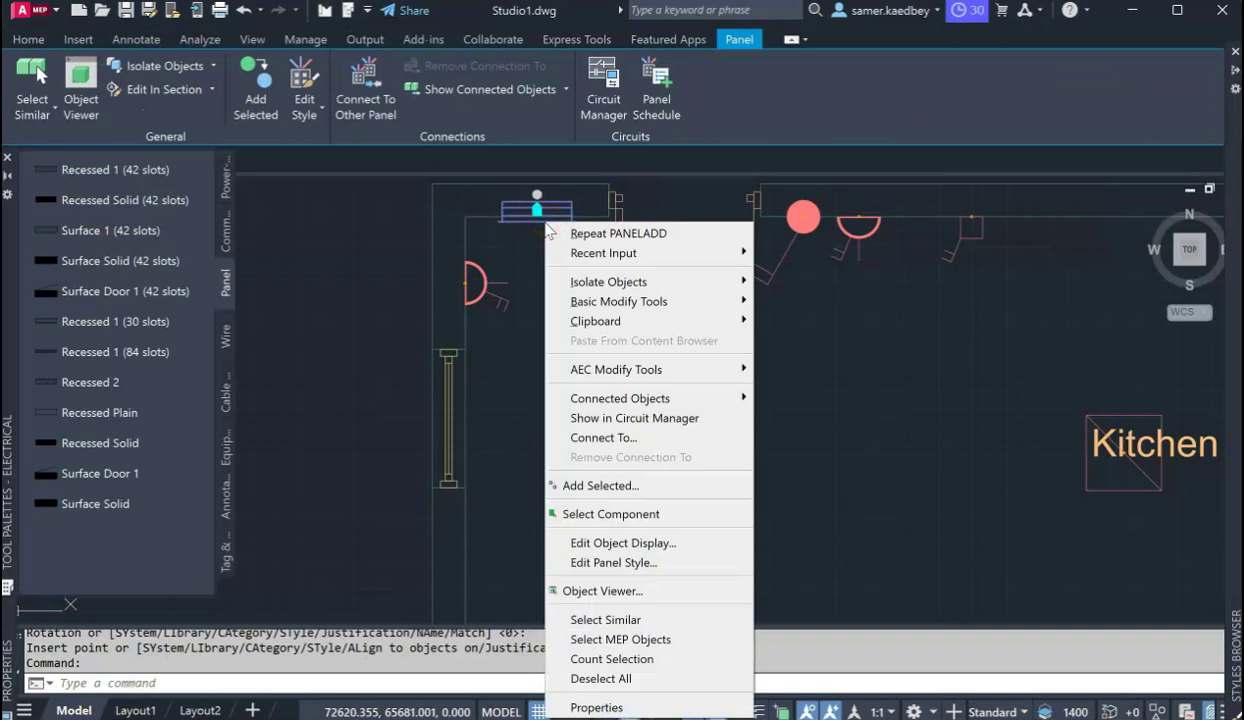
{"action": "left_click", "coordinate": [600, 707]}
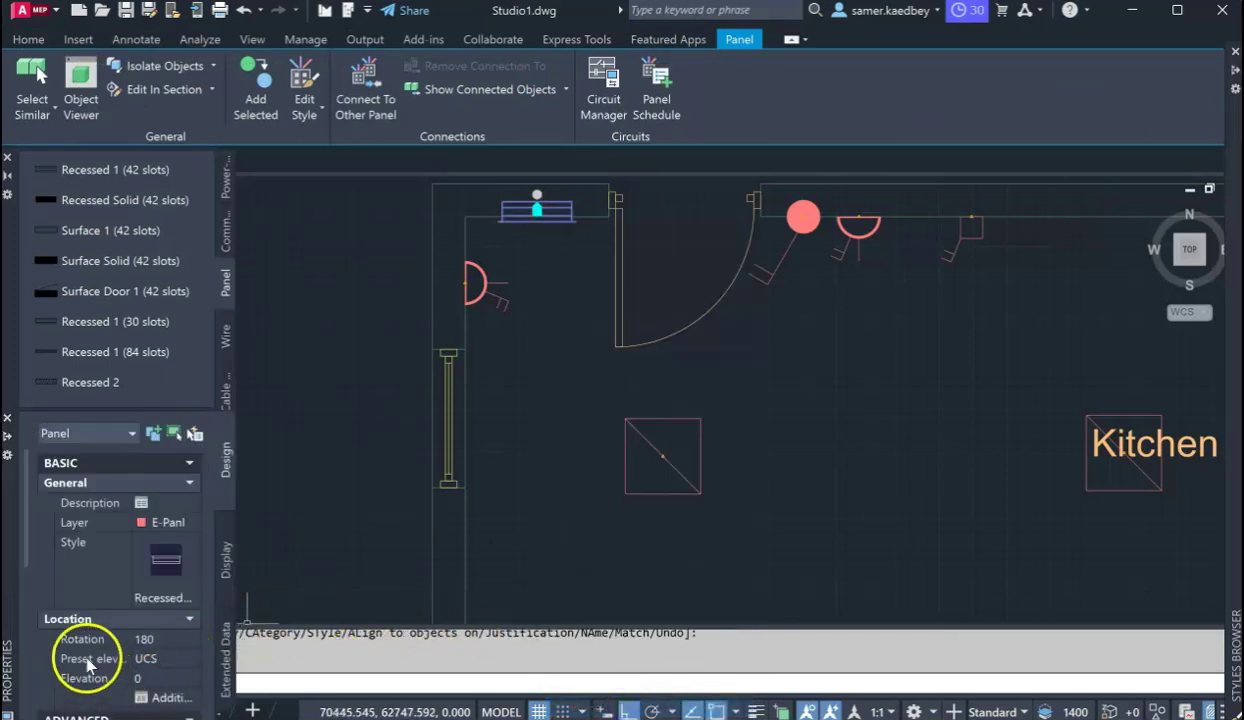
{"action": "scroll", "coordinate": [75, 578], "scroll_direction": "down", "scroll_amount": 4}
{"action": "scroll", "coordinate": [78, 560], "scroll_direction": "down", "scroll_amount": 4}
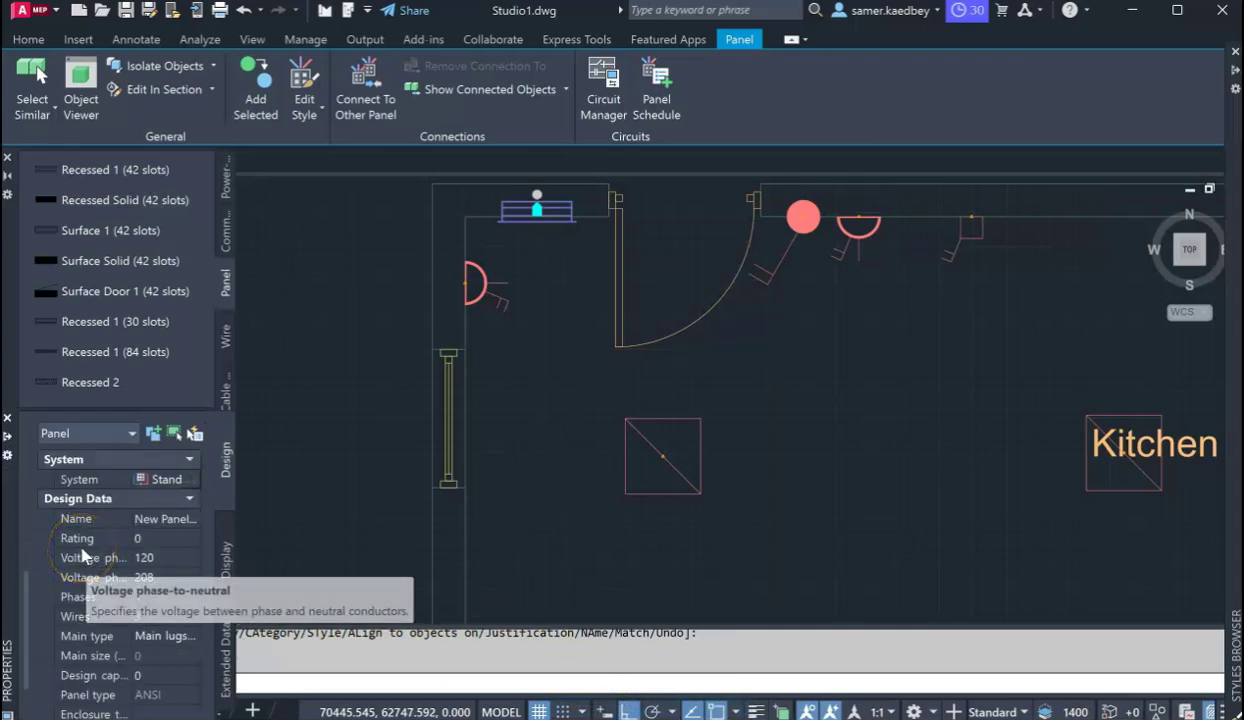
{"action": "left_click", "coordinate": [156, 557]}
{"action": "left_click", "coordinate": [192, 558]}
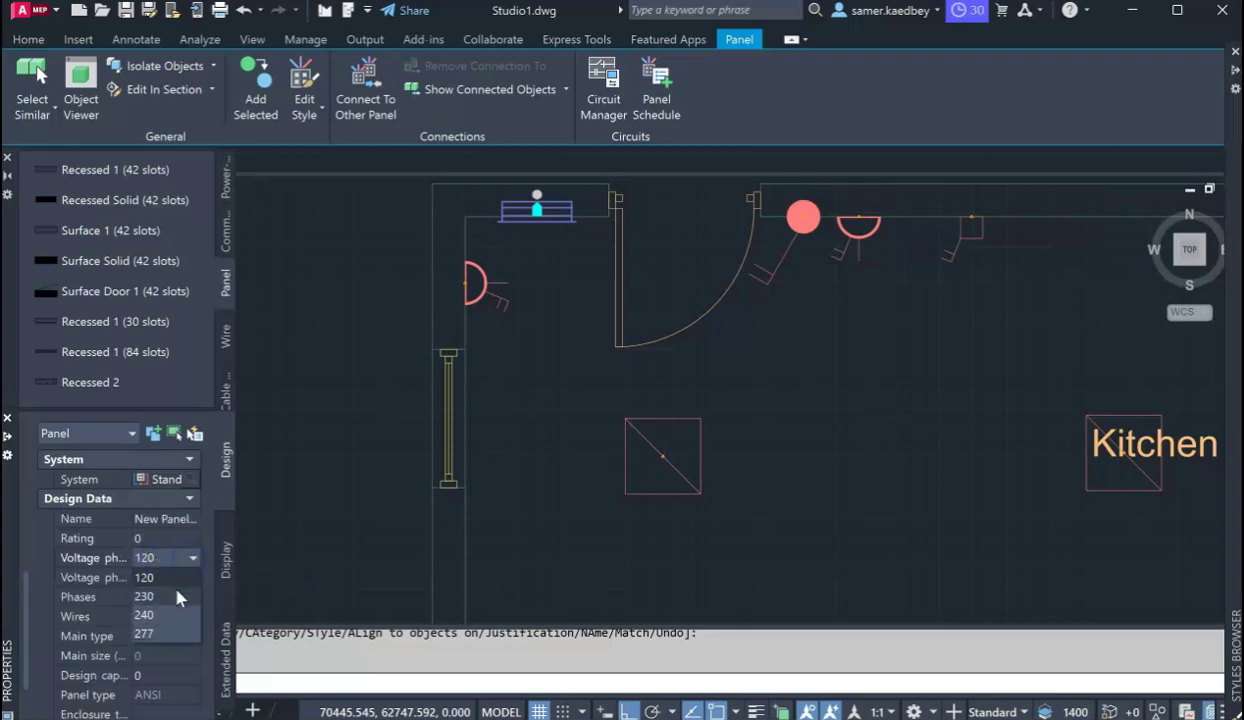
{"action": "left_click", "coordinate": [178, 597]}
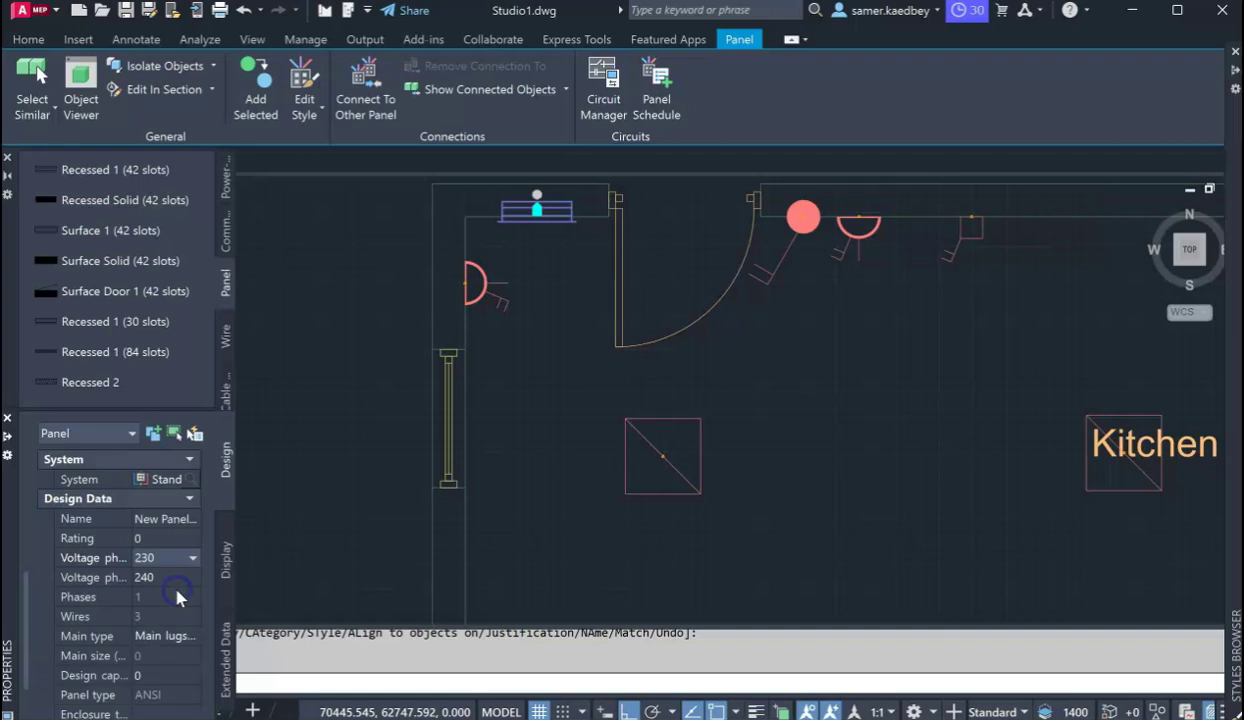
Set the panel's phase-to-phase voltage to 400 and close its properties.
{"action": "left_click", "coordinate": [111, 579]}
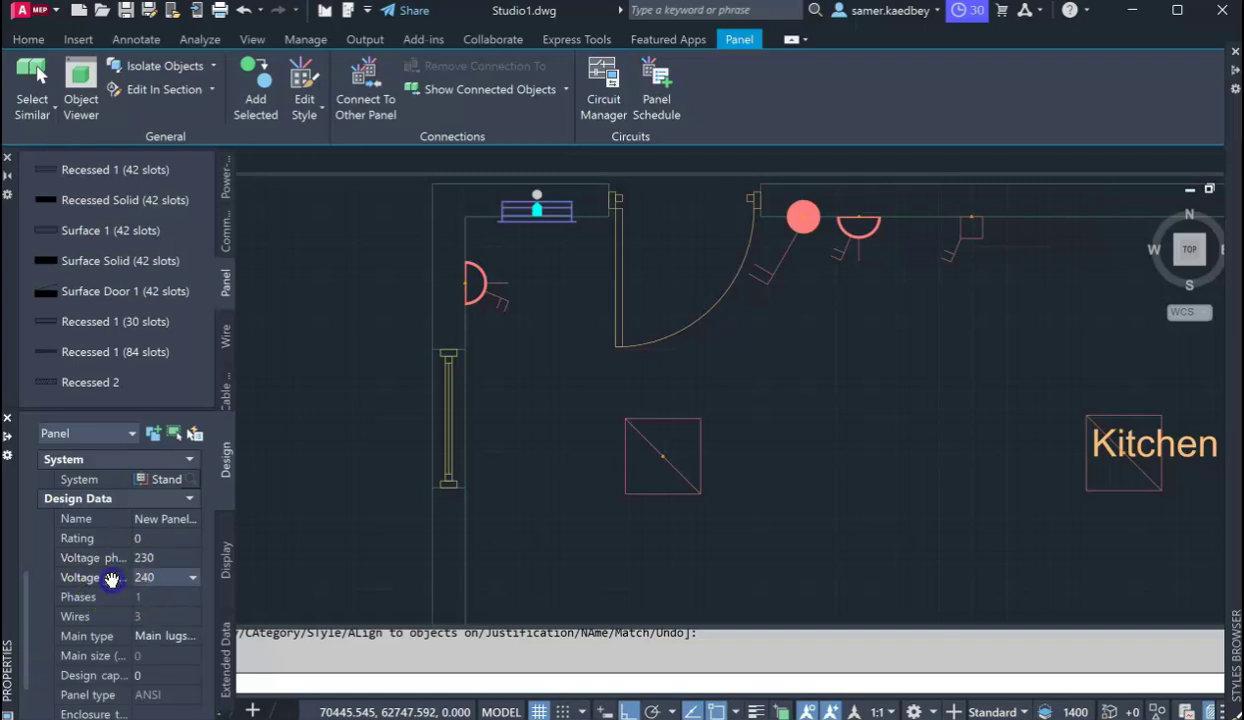
{"action": "mouse_move", "coordinate": [131, 510]}
{"action": "left_mouse_down"}
{"action": "mouse_move", "coordinate": [185, 515]}
{"action": "mouse_move", "coordinate": [123, 525]}
{"action": "left_mouse_up"}
{"action": "left_click", "coordinate": [193, 575]}
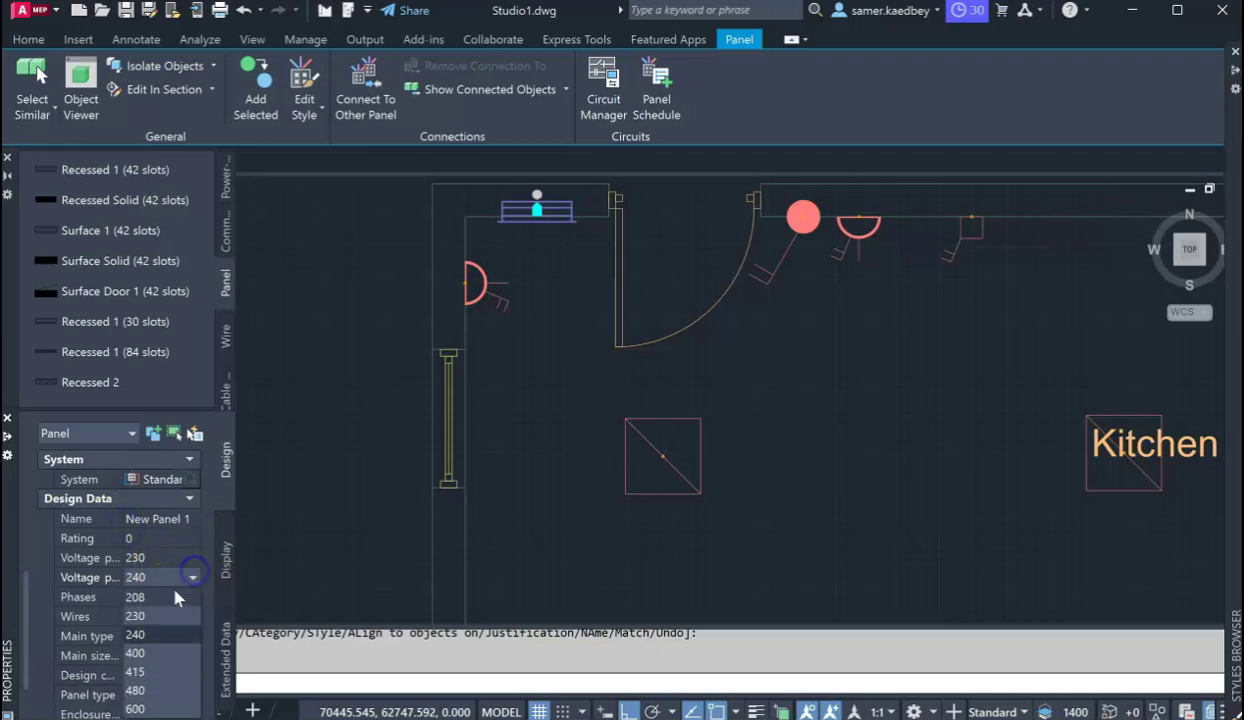
{"action": "left_click", "coordinate": [150, 654]}
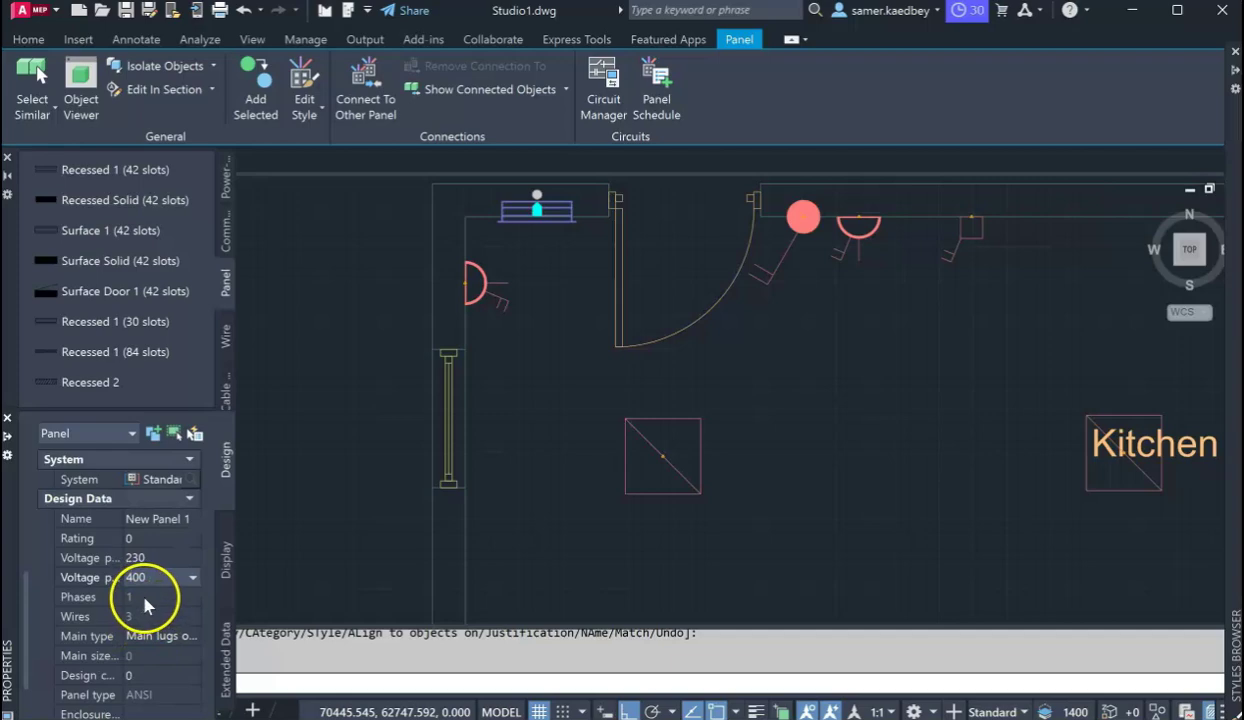
{"action": "key", "text": "ctrl+1"}
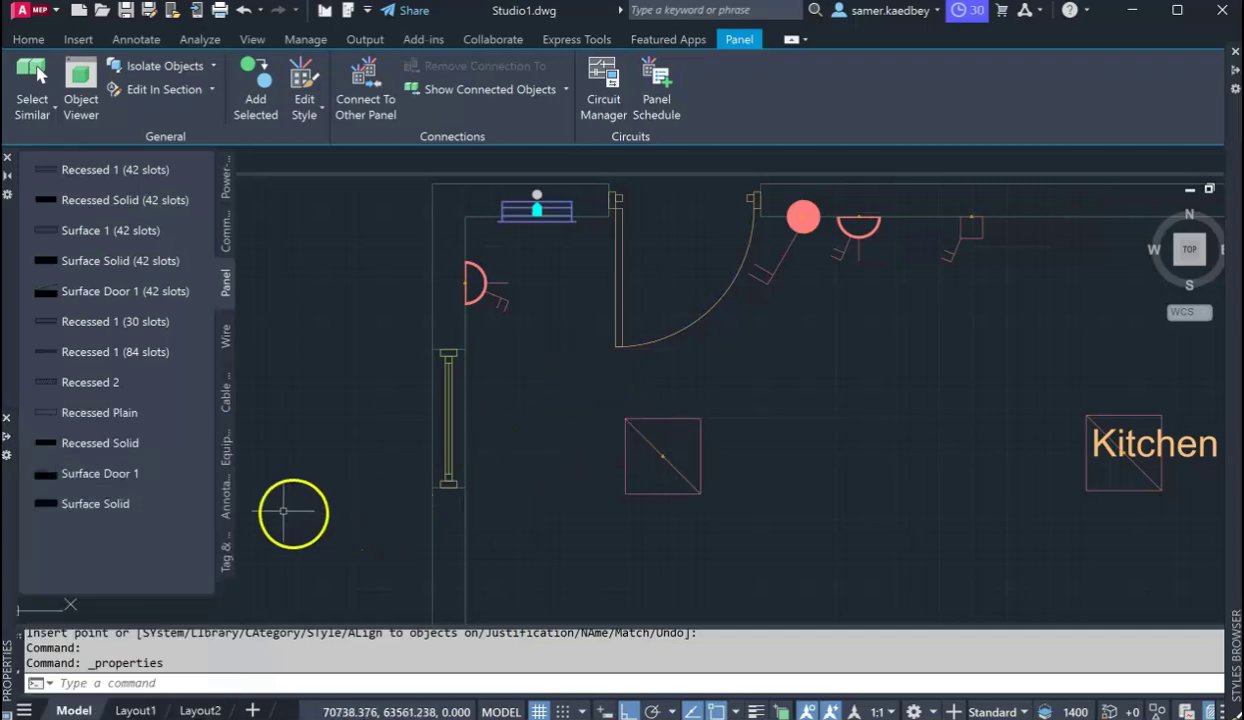
Examine the panel's design data in its properties, including the voltages, phases and wires.
{"action": "left_click", "coordinate": [519, 211]}
{"action": "right_click", "coordinate": [519, 211]}
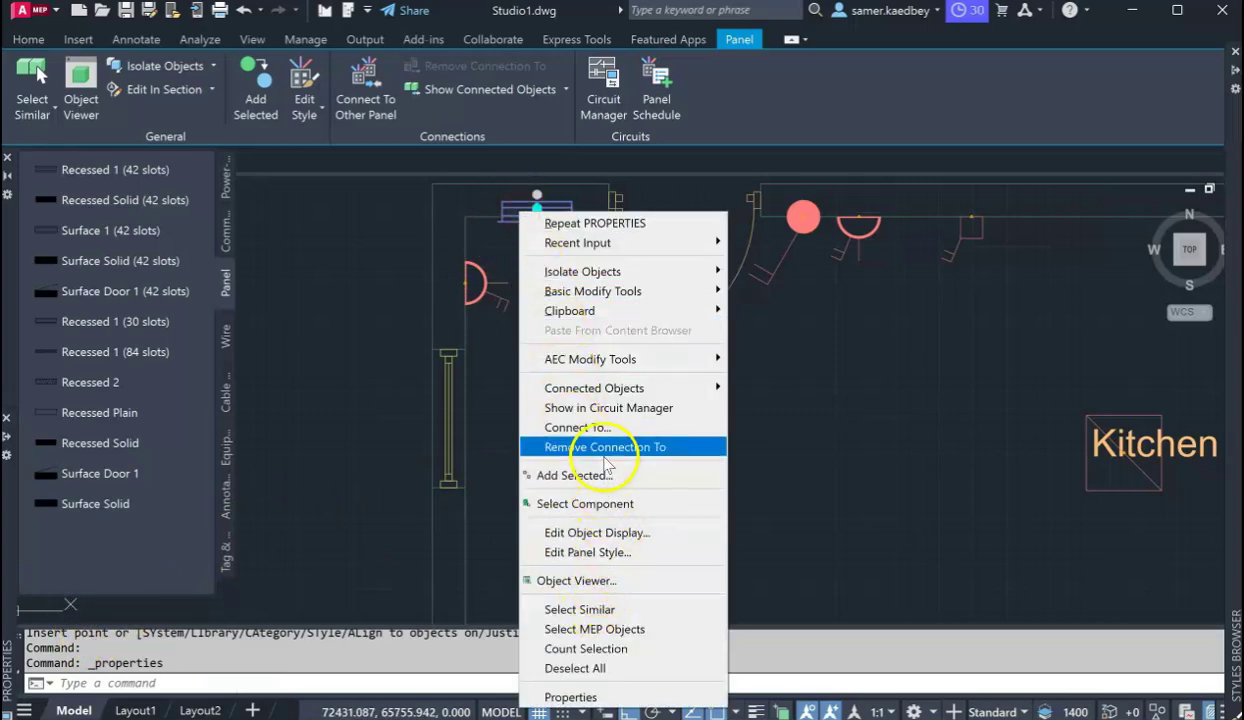
{"action": "left_click", "coordinate": [585, 697]}
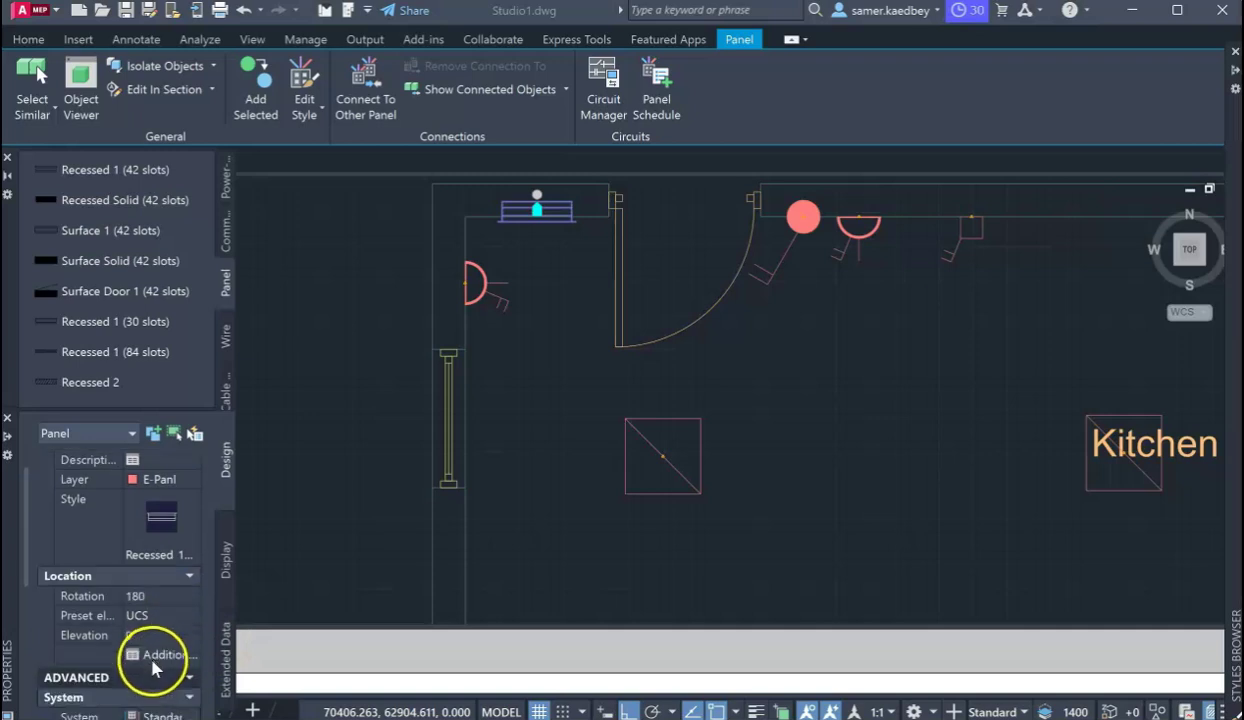
{"action": "scroll", "coordinate": [105, 600], "scroll_direction": "down", "scroll_amount": 4}
{"action": "scroll", "coordinate": [103, 612], "scroll_direction": "down", "scroll_amount": 6}
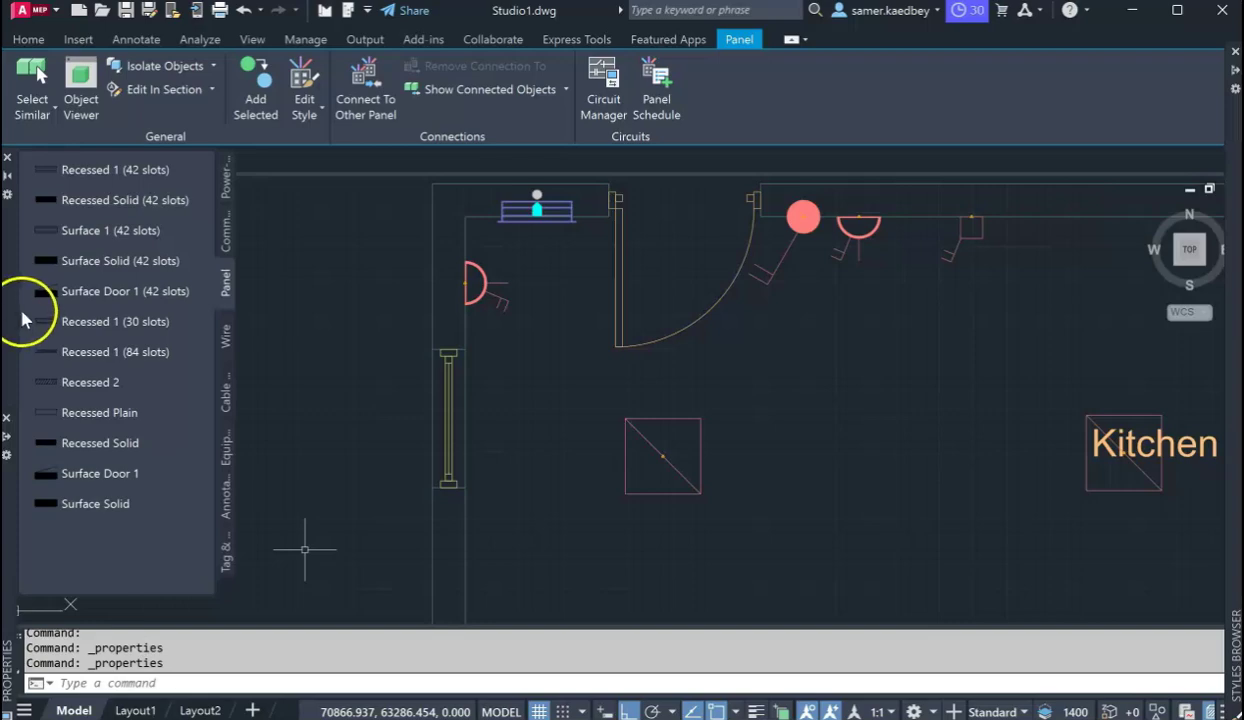
{"action": "left_click", "coordinate": [531, 216]}
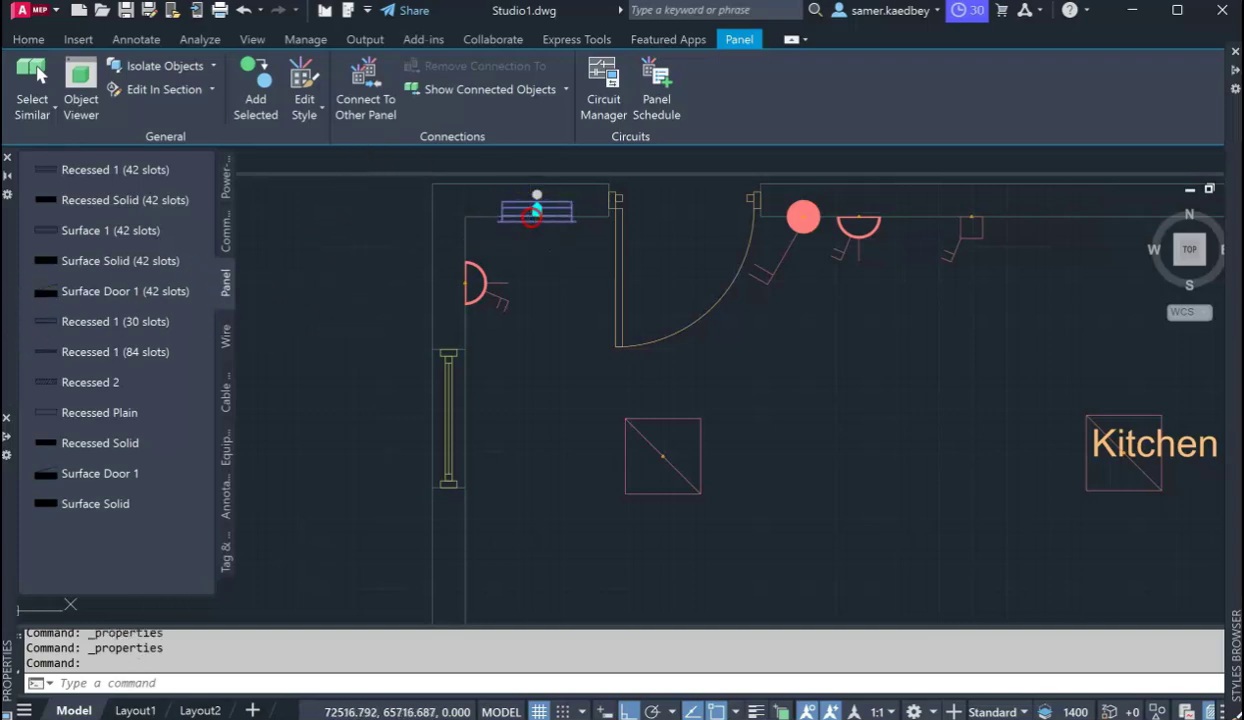
{"action": "right_click", "coordinate": [533, 214]}
{"action": "left_click", "coordinate": [590, 703]}
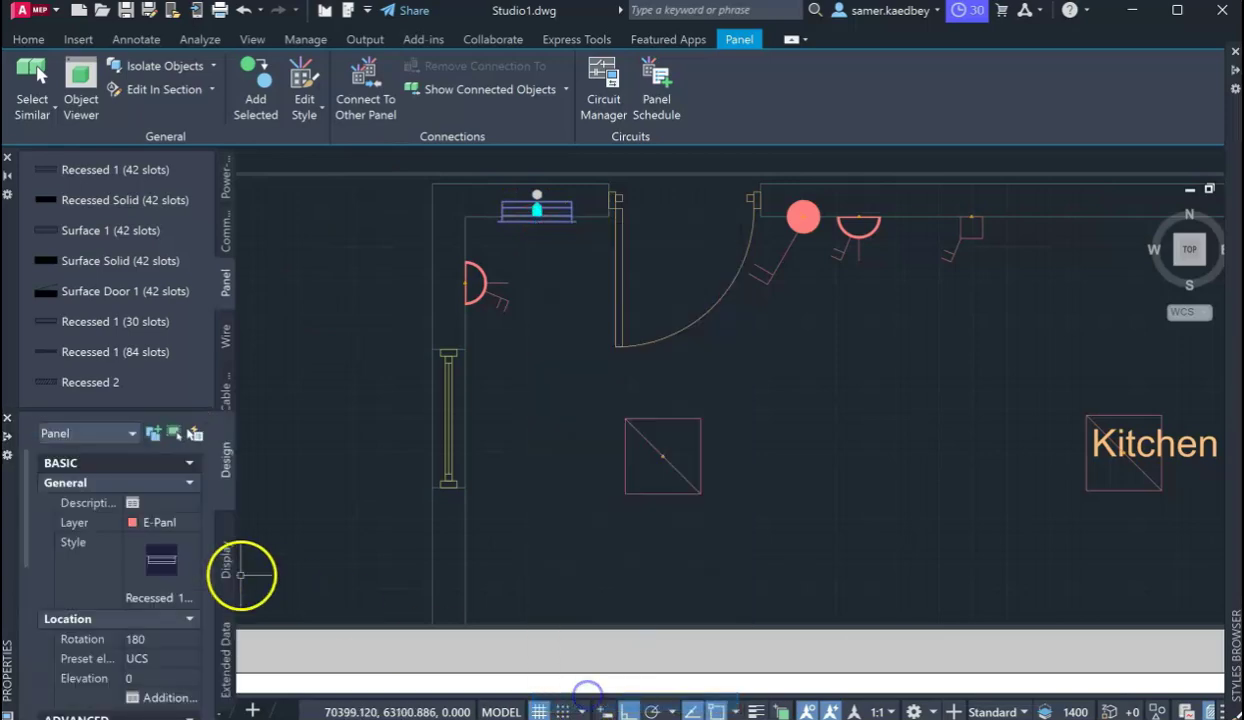
{"action": "scroll", "coordinate": [186, 603], "scroll_direction": "down", "scroll_amount": 5}
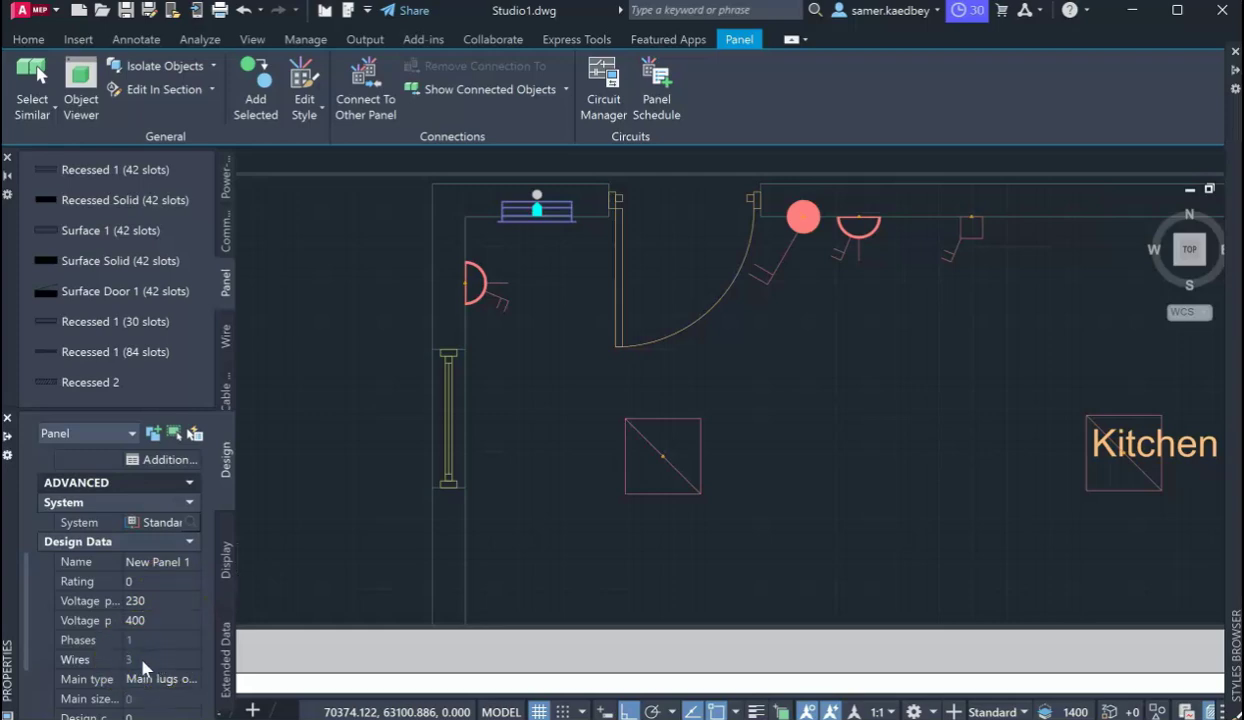
{"action": "scroll", "coordinate": [143, 660], "scroll_direction": "down", "scroll_amount": 2}
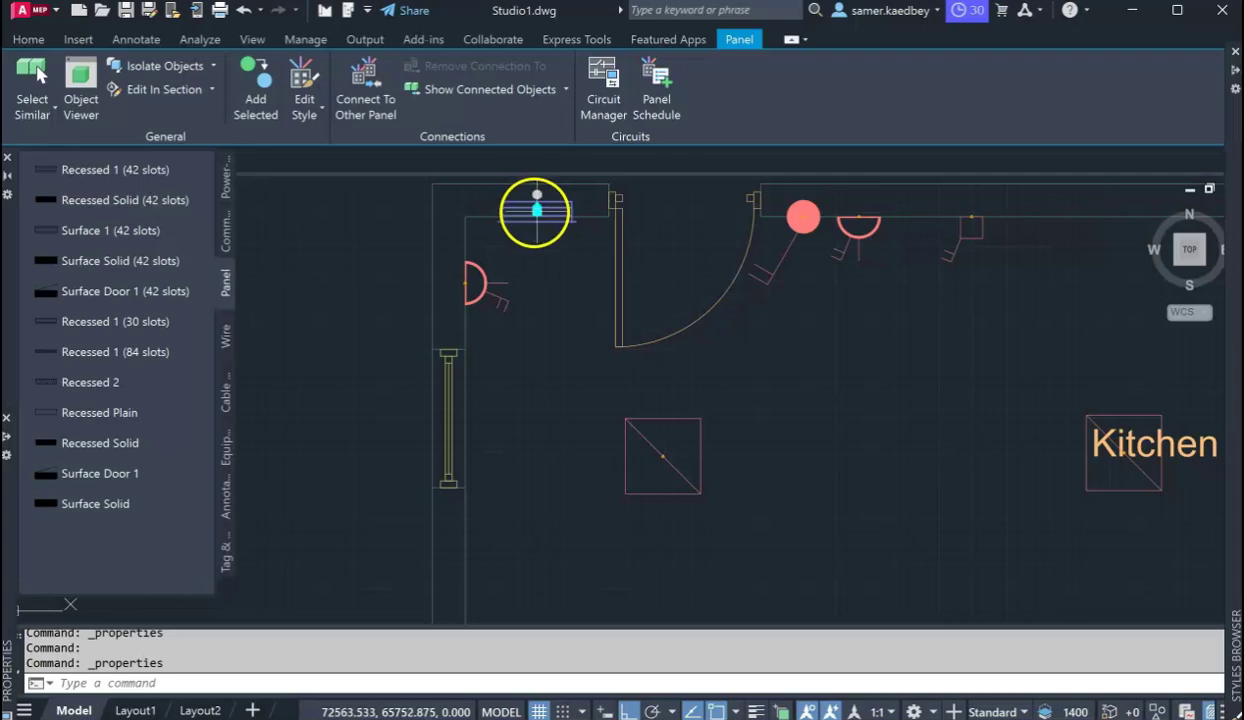
Set the panel's main type to Main circuit breaker (MCB) in its design data.
{"action": "right_click", "coordinate": [536, 212]}
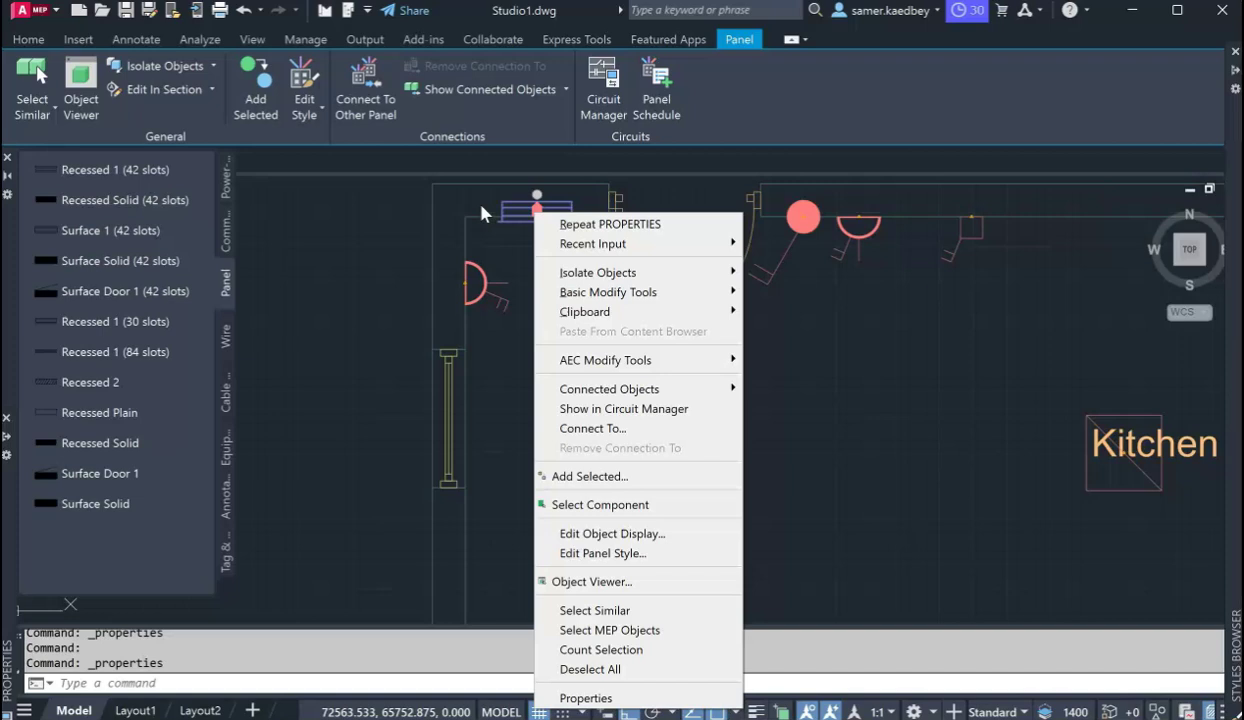
{"action": "left_click", "coordinate": [533, 205]}
{"action": "left_click", "coordinate": [598, 698]}
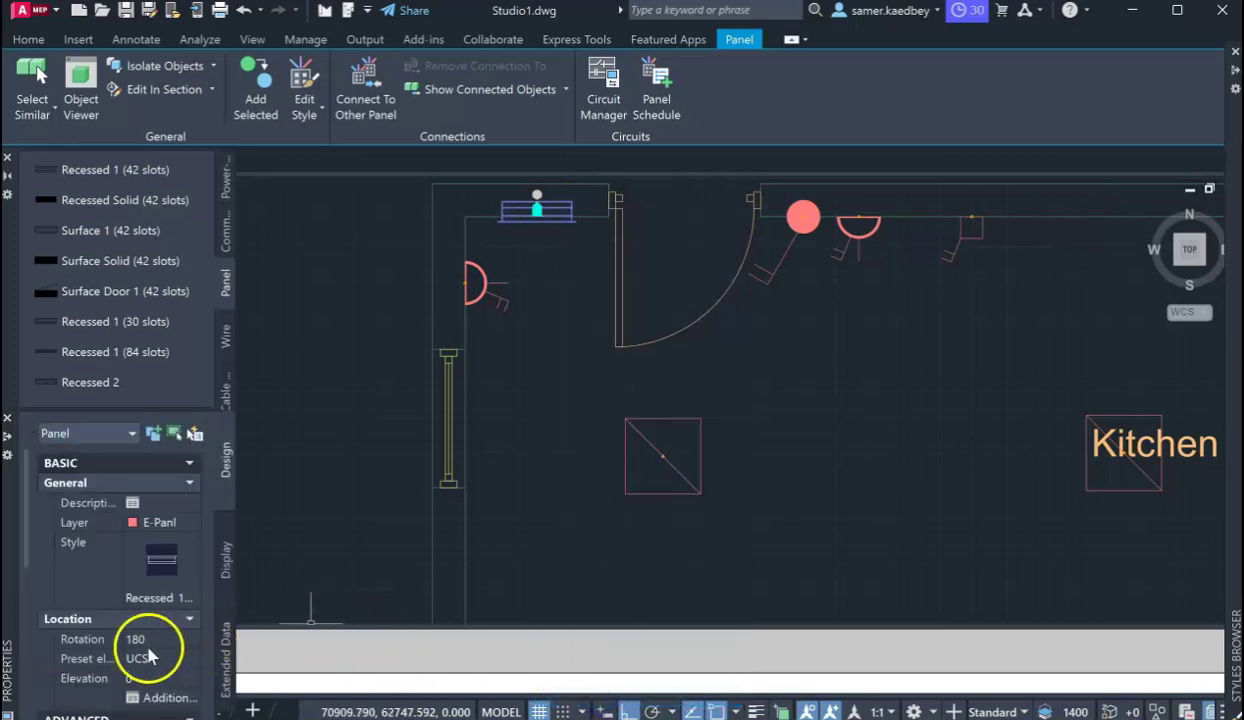
{"action": "scroll", "coordinate": [141, 640], "scroll_direction": "down", "scroll_amount": 3}
{"action": "scroll", "coordinate": [143, 640], "scroll_direction": "down", "scroll_amount": 3}
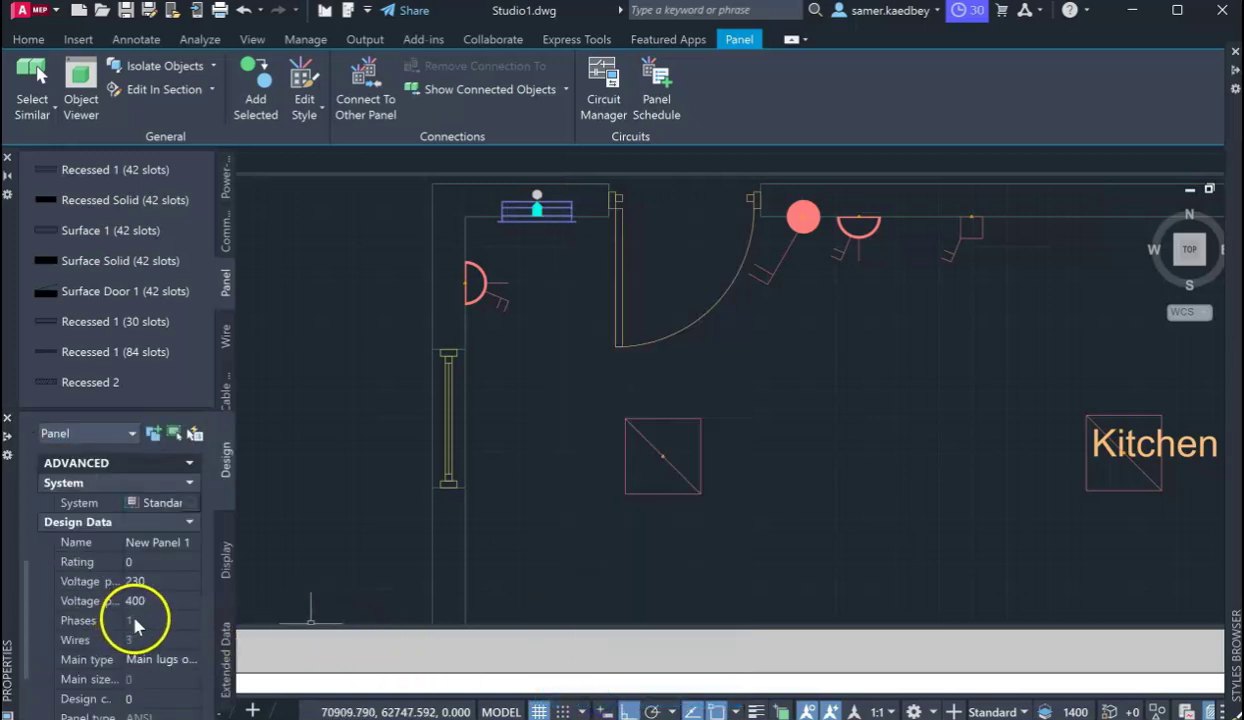
{"action": "scroll", "coordinate": [144, 600], "scroll_direction": "down", "scroll_amount": 2}
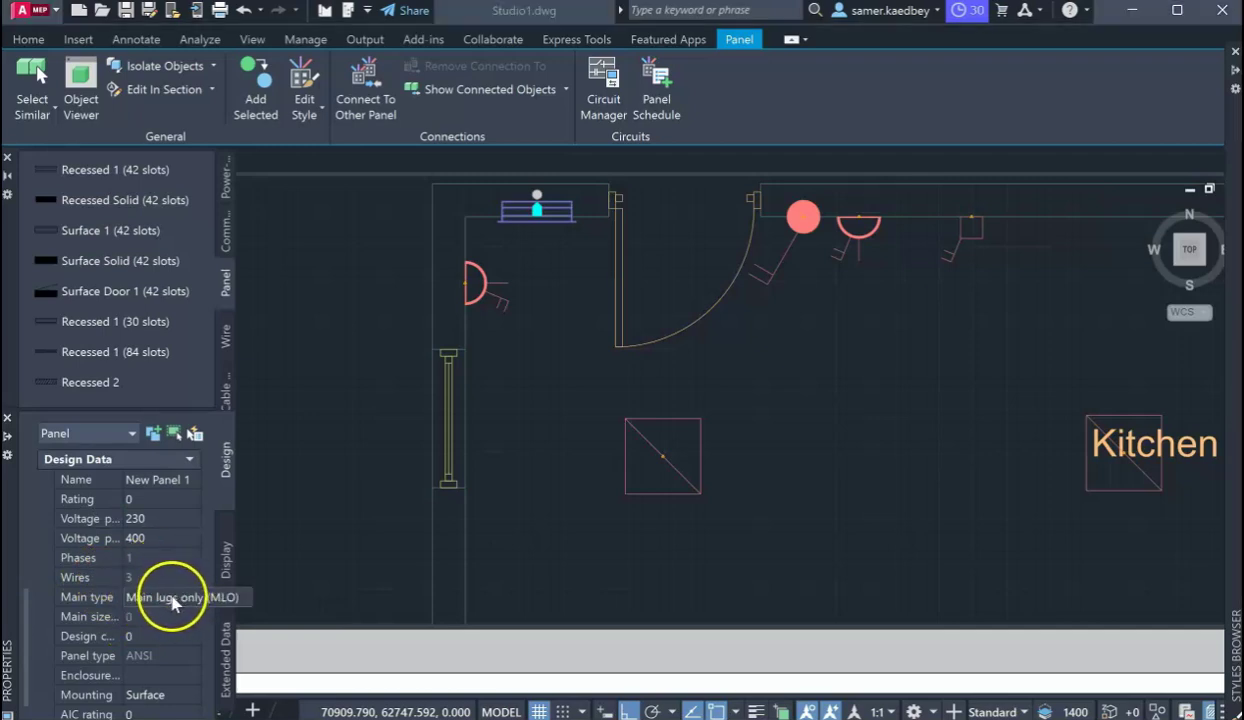
{"action": "left_click", "coordinate": [173, 597]}
{"action": "left_click", "coordinate": [175, 598]}
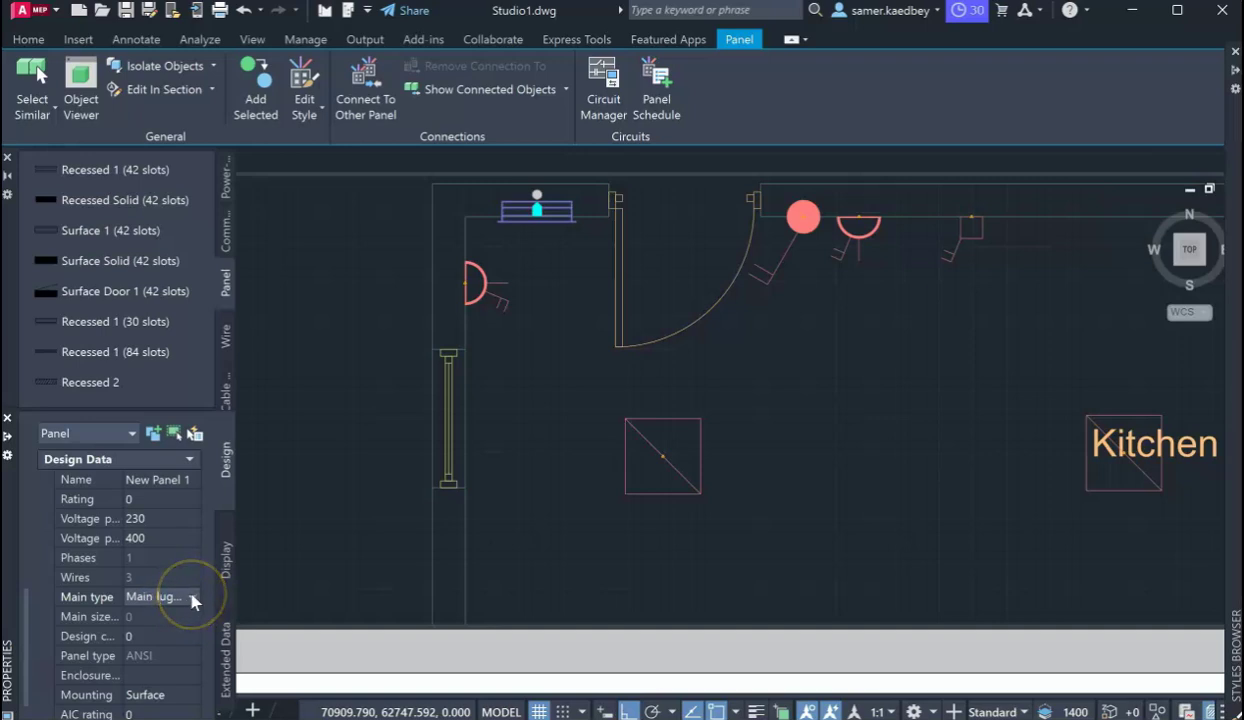
{"action": "left_click", "coordinate": [193, 597]}
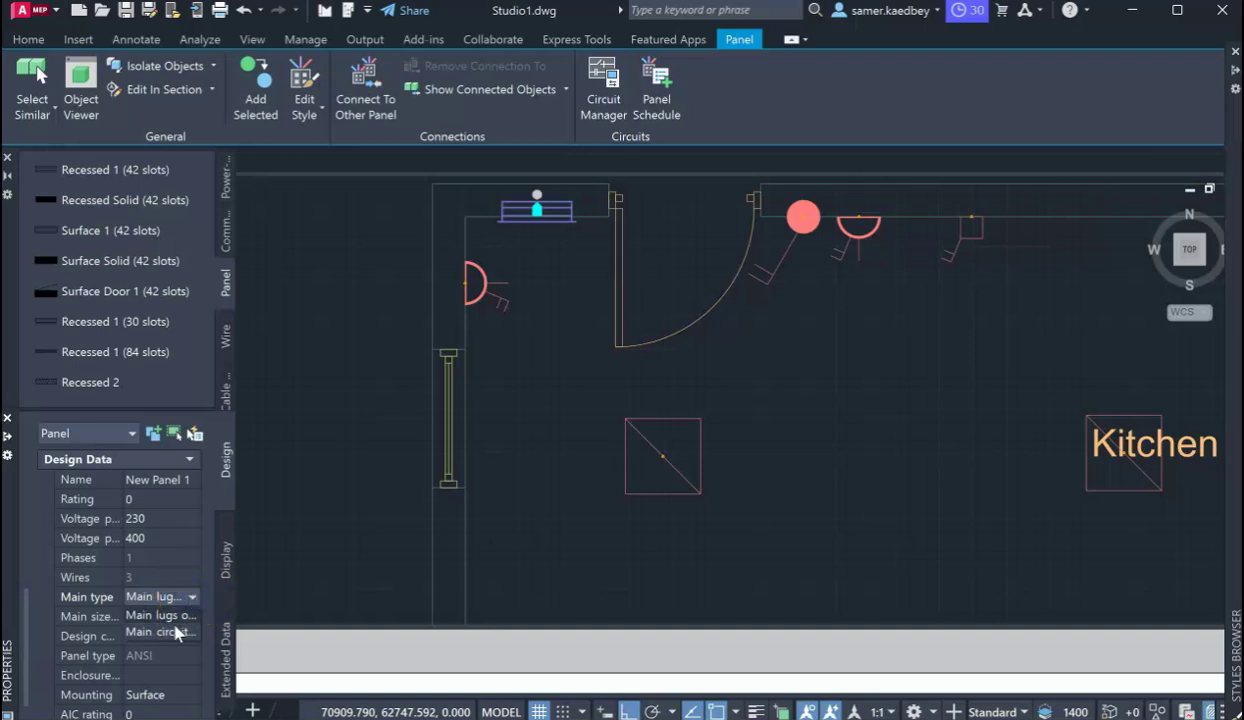
{"action": "left_click", "coordinate": [176, 633]}
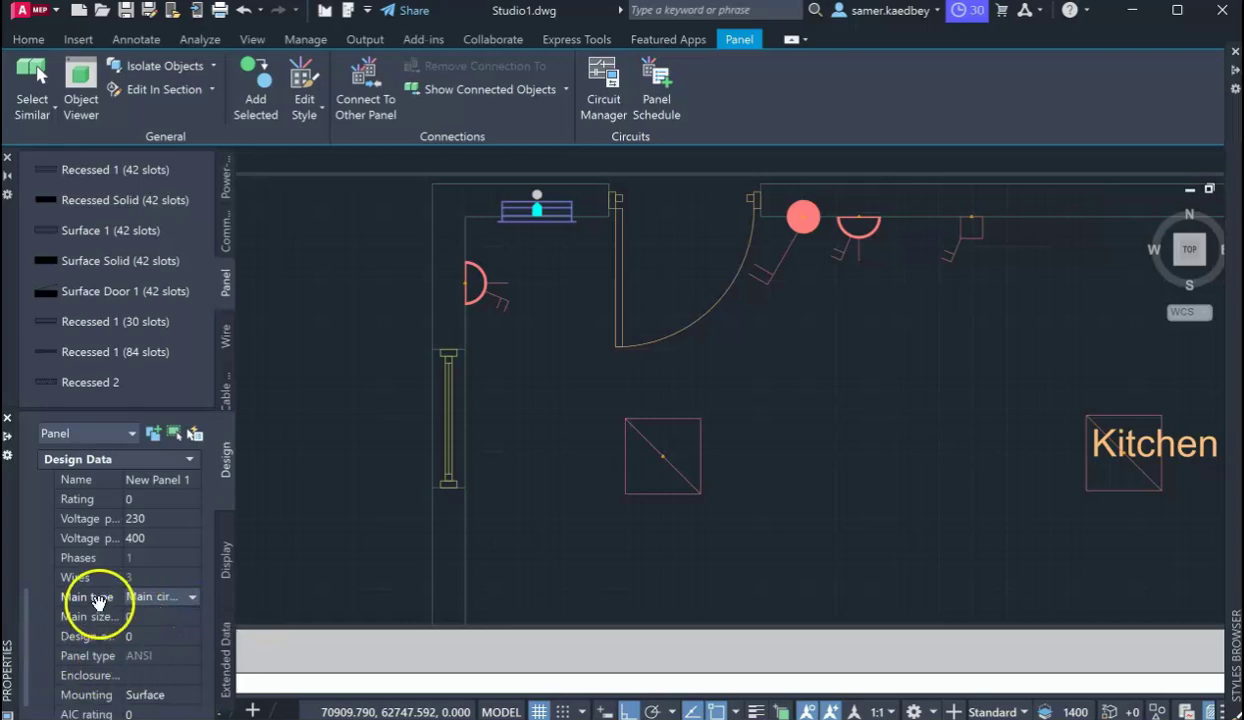
Name the panel SP1 and open its rating value for editing.
{"action": "left_click", "coordinate": [165, 480]}
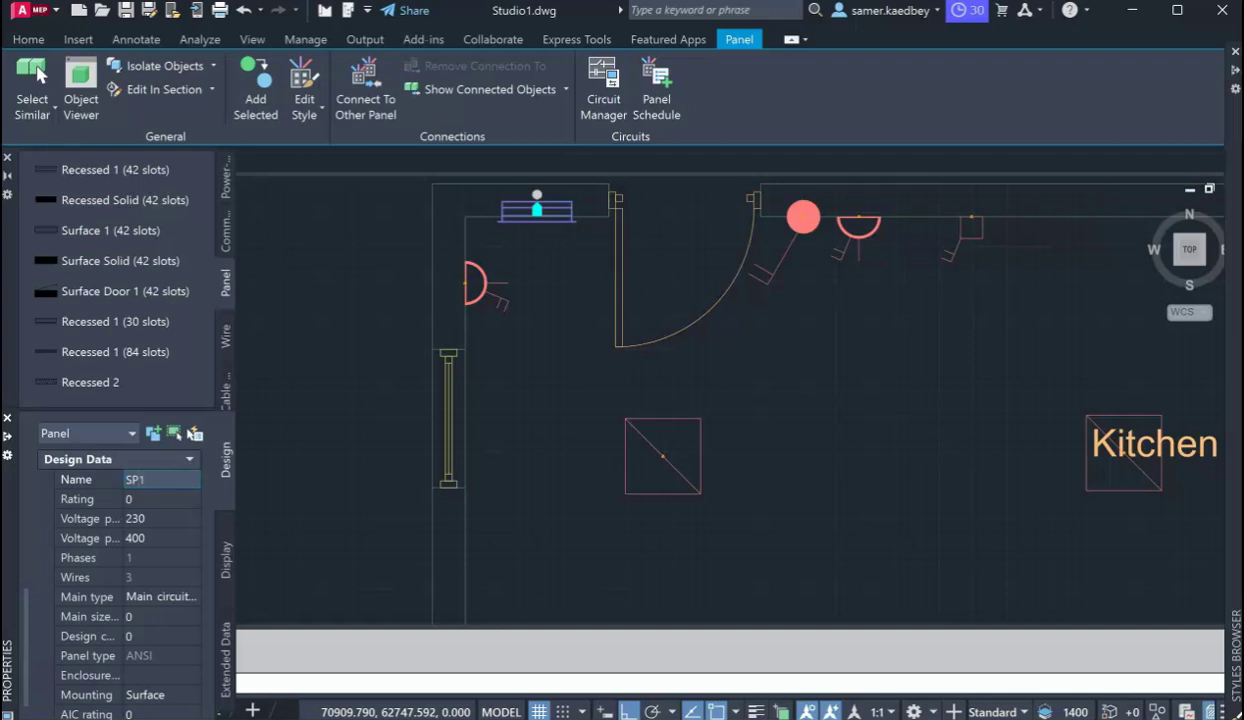
{"action": "left_click", "coordinate": [170, 499]}
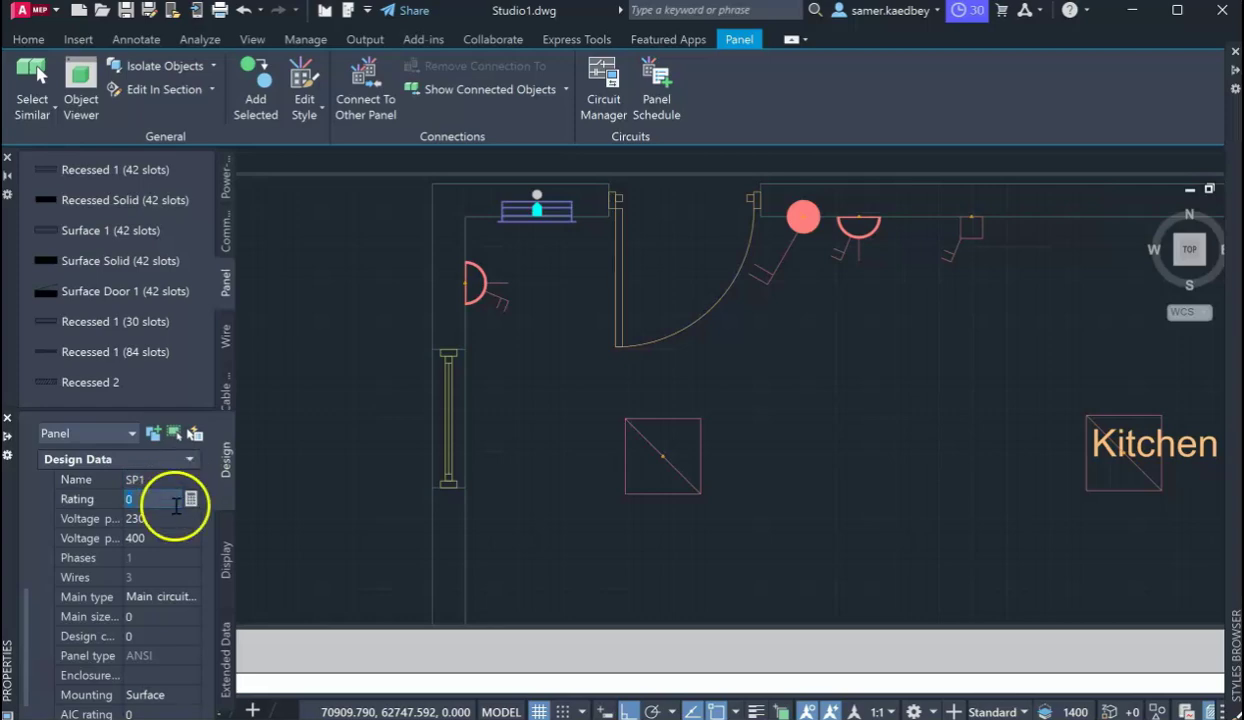
{"action": "left_click", "coordinate": [191, 499]}
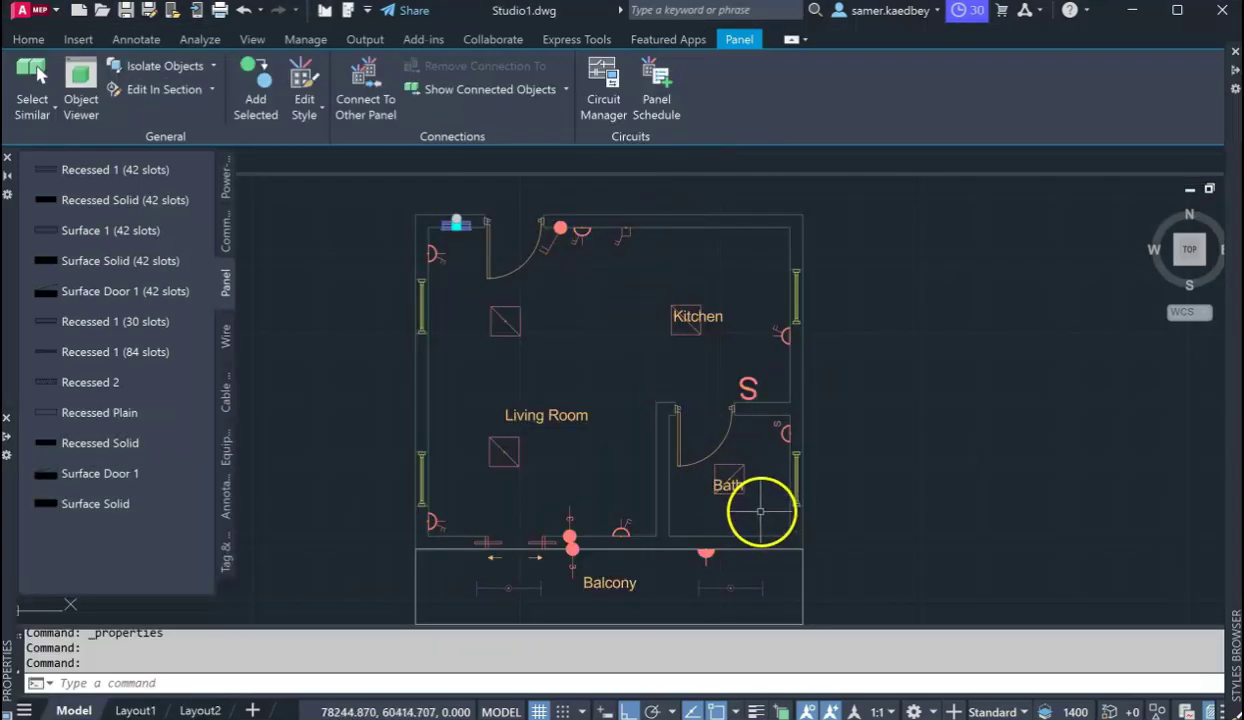
Reopen the properties of the panel beside the entrance door and review its design data.
{"action": "right_click", "coordinate": [452, 228]}
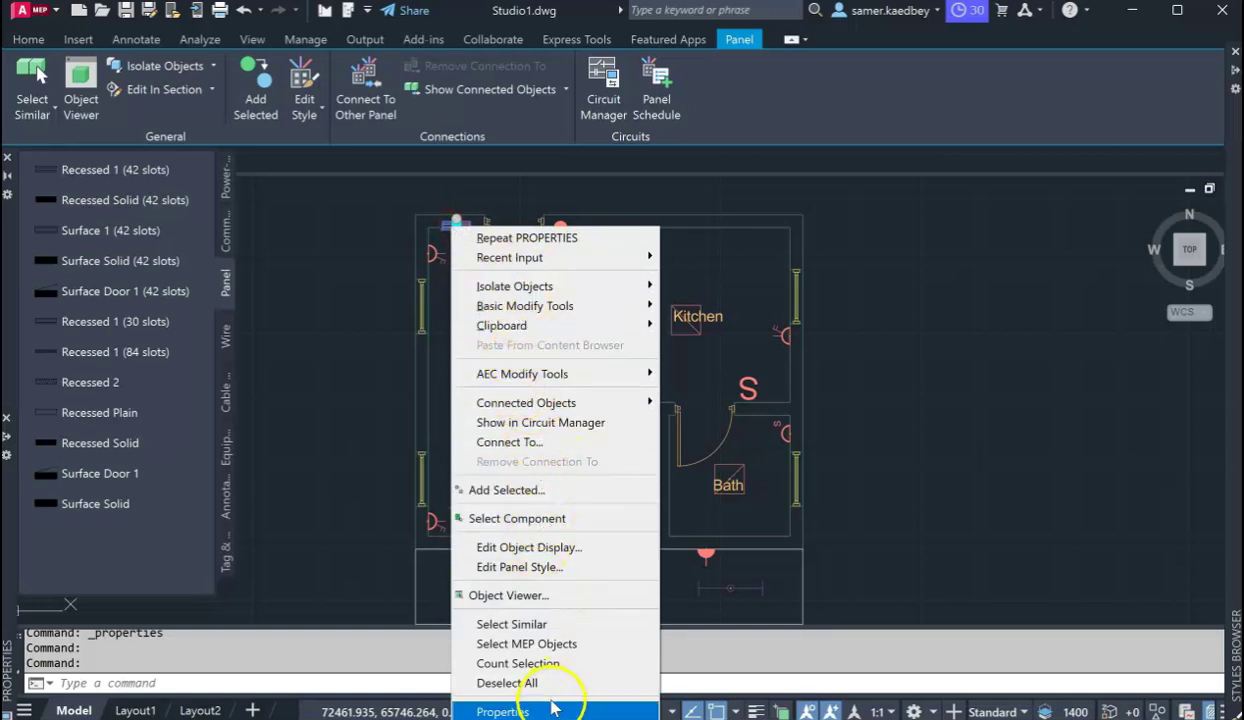
{"action": "left_click", "coordinate": [502, 711]}
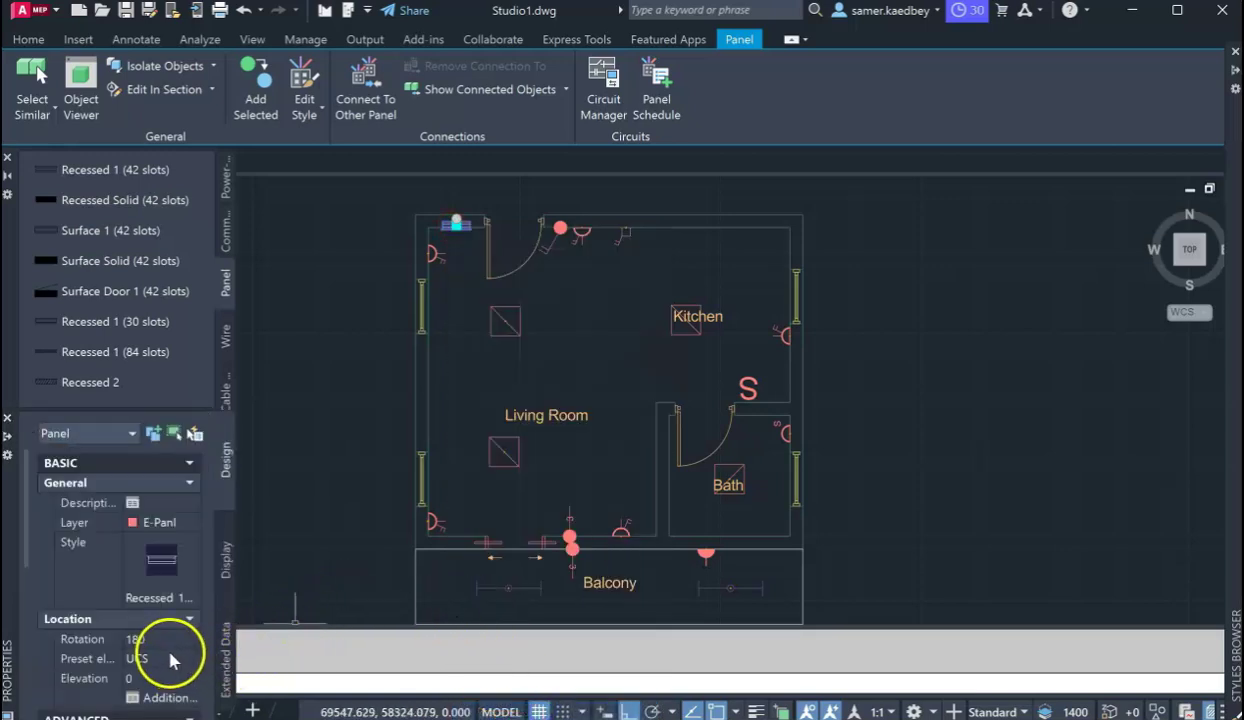
{"action": "scroll", "coordinate": [138, 620], "scroll_direction": "down", "scroll_amount": 3}
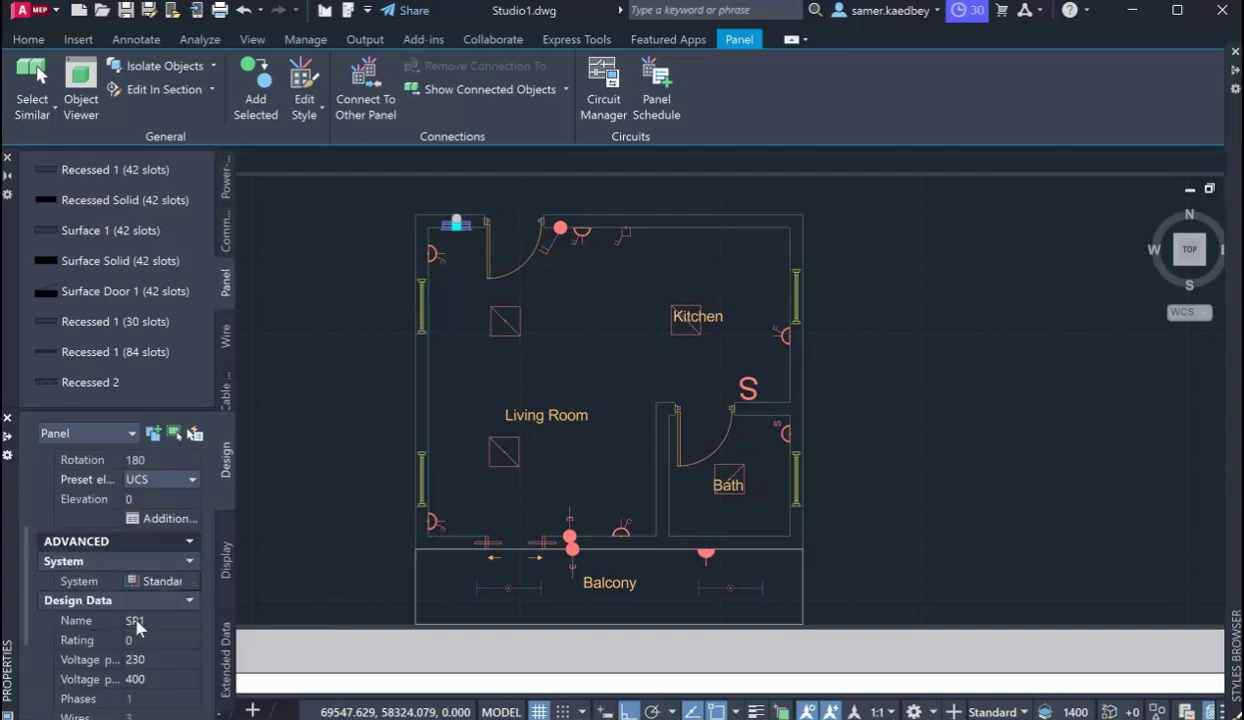
{"action": "scroll", "coordinate": [138, 620], "scroll_direction": "down", "scroll_amount": 4}
{"action": "scroll", "coordinate": [135, 580], "scroll_direction": "down", "scroll_amount": 1}
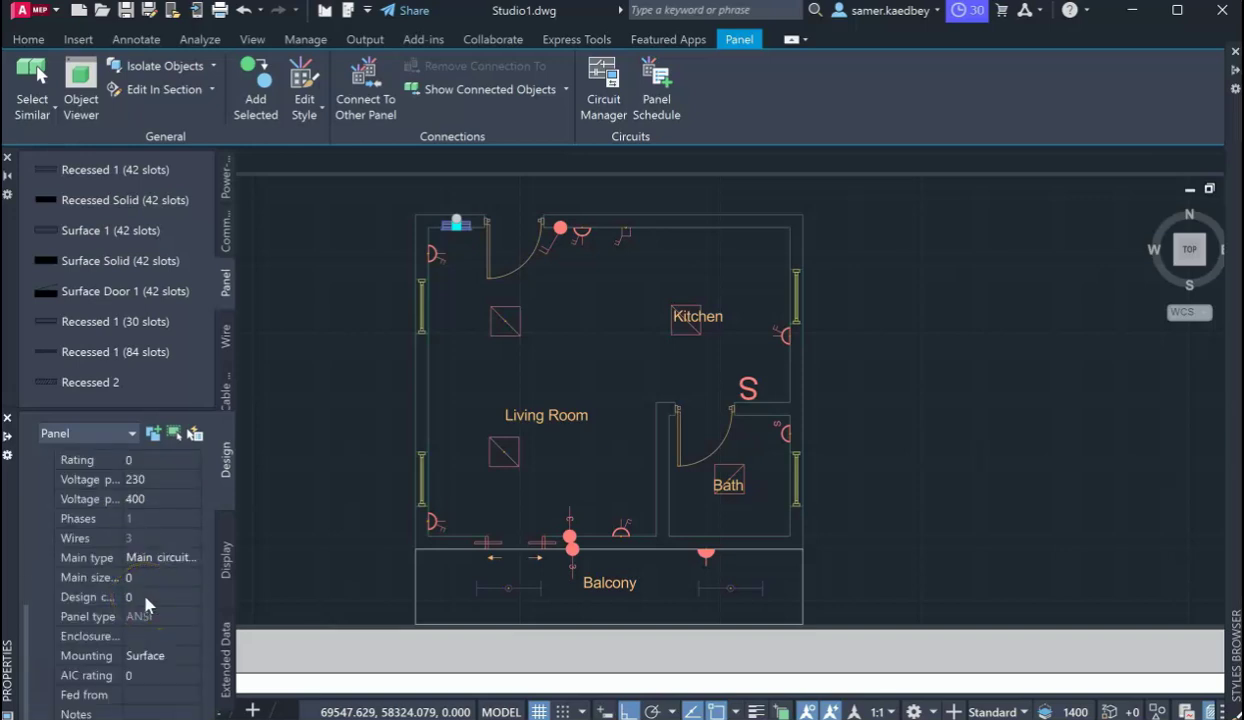
{"action": "scroll", "coordinate": [140, 568], "scroll_direction": "up", "scroll_amount": 1}
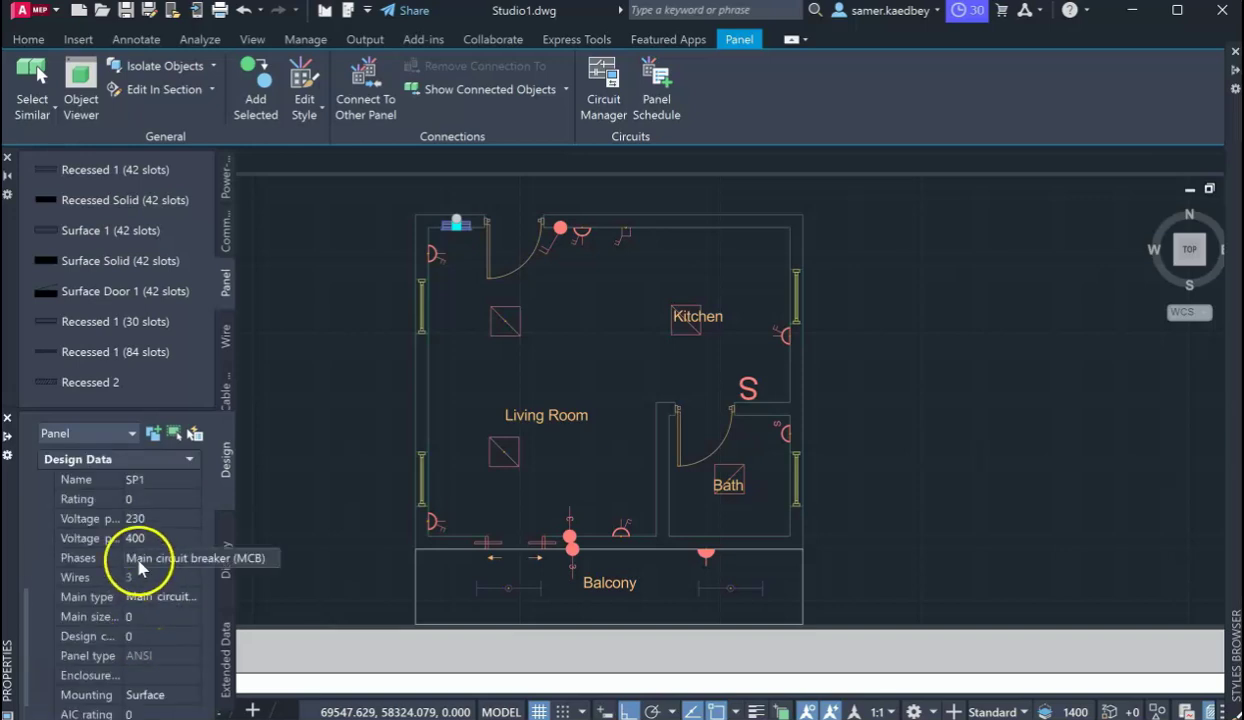
Set the panel's rating to 100 and check the rest of its design data.
{"action": "left_click", "coordinate": [163, 499]}
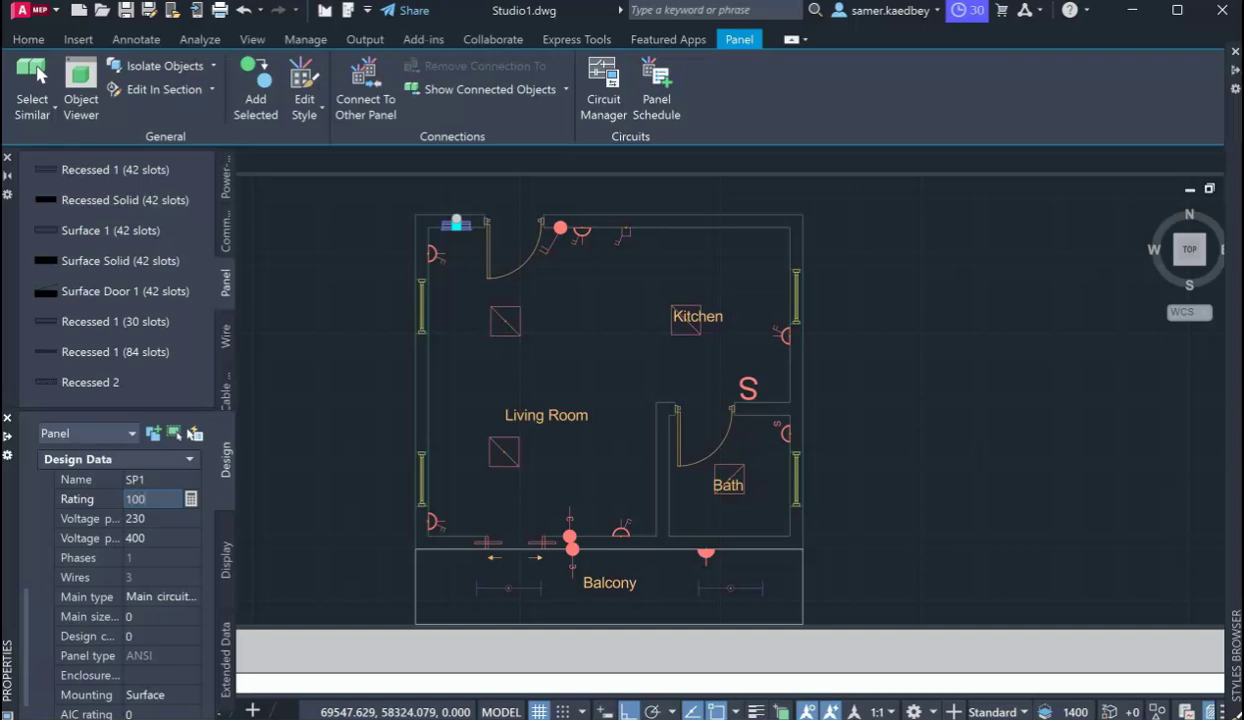
{"action": "left_click", "coordinate": [155, 538]}
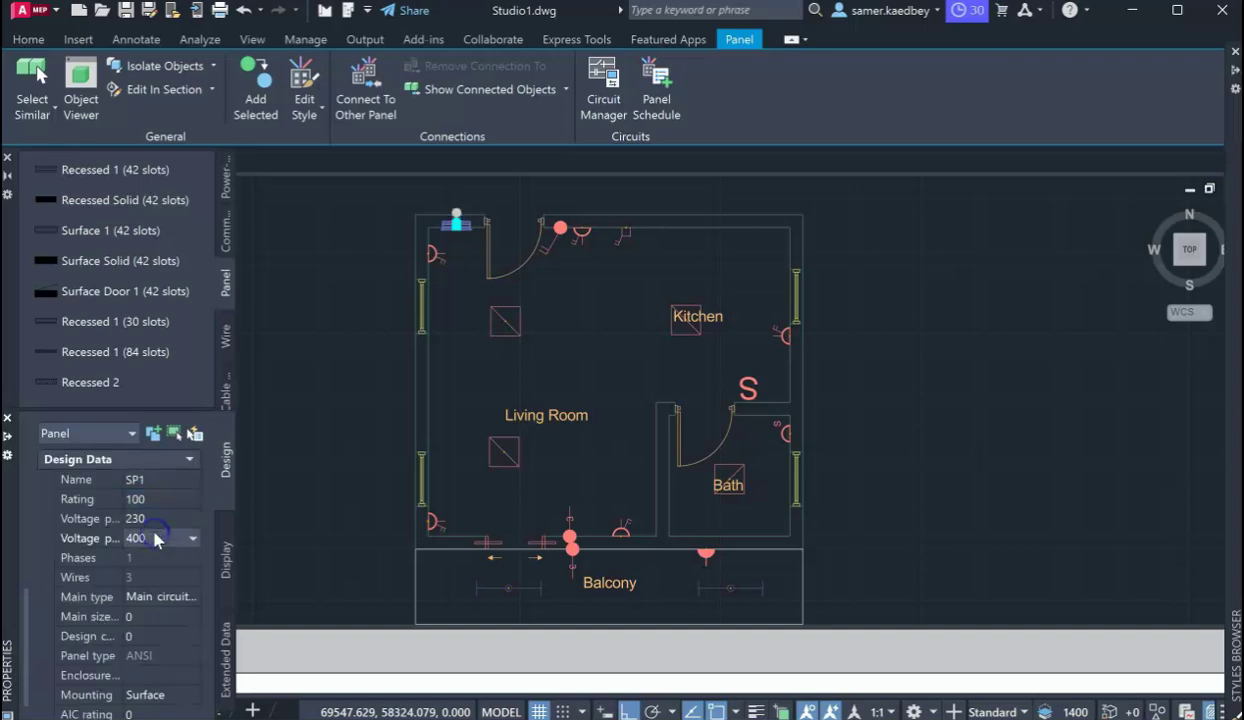
{"action": "scroll", "coordinate": [165, 554], "scroll_direction": "down", "scroll_amount": 2}
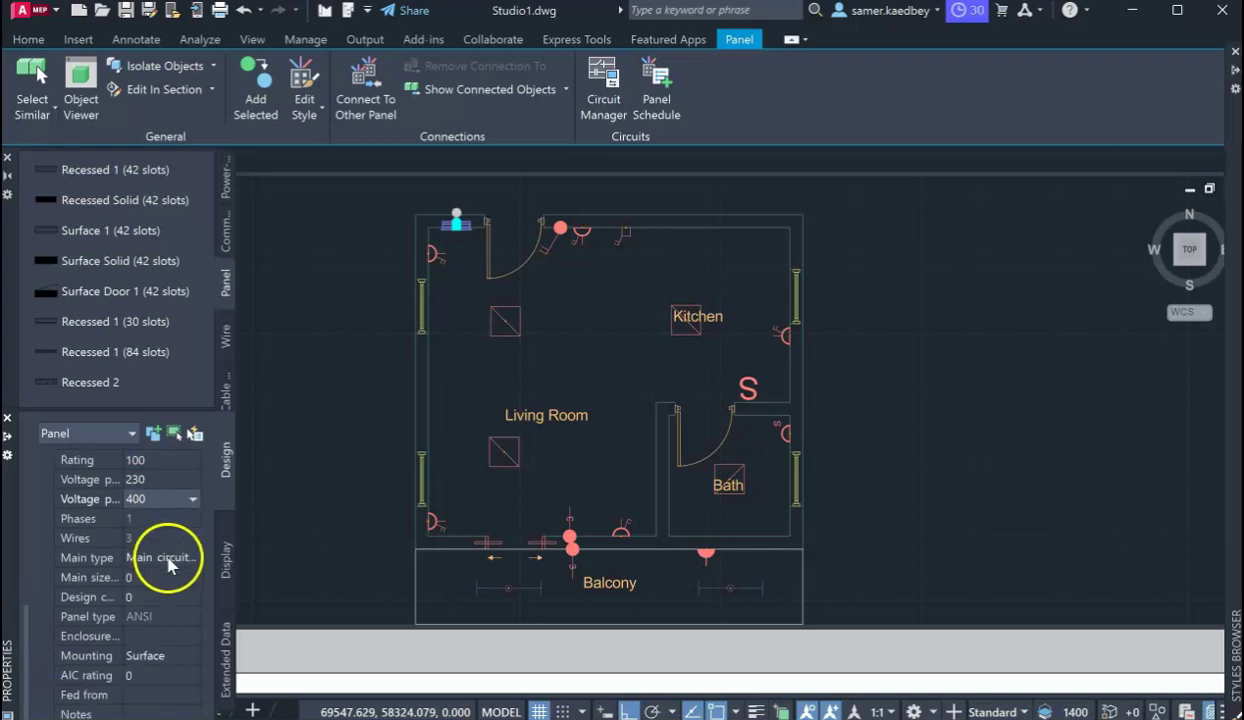
{"action": "left_click", "coordinate": [158, 622]}
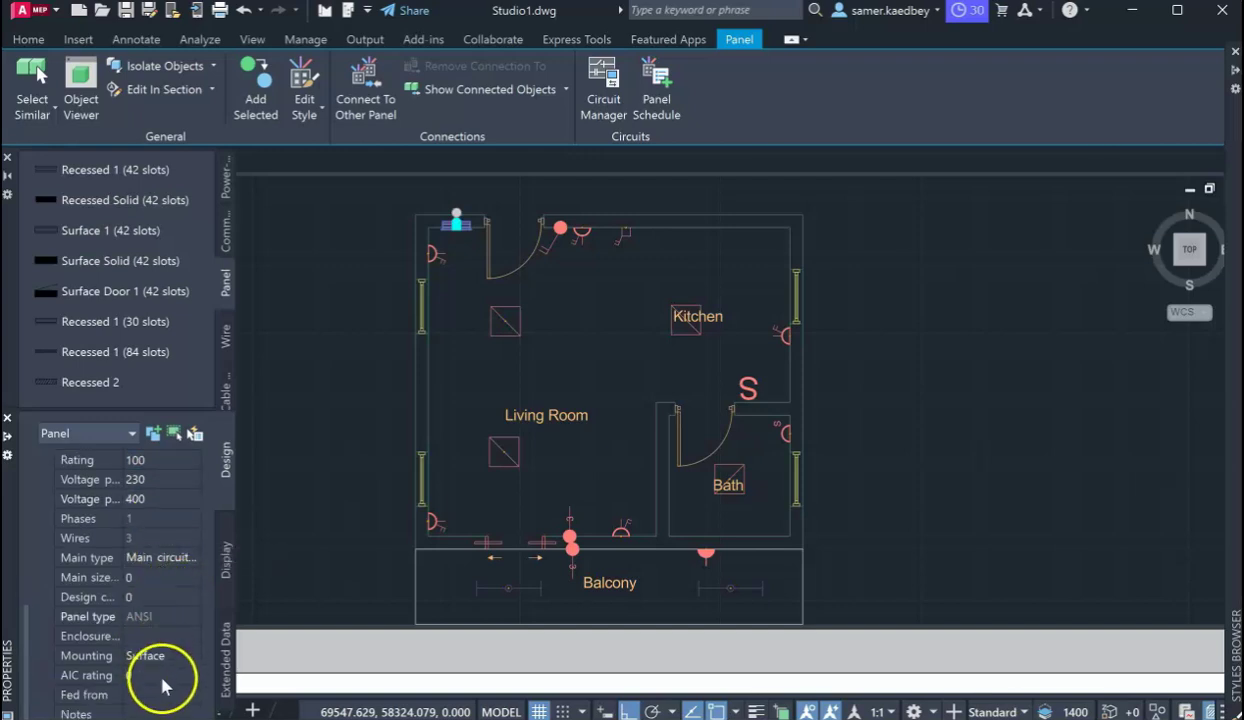
{"action": "key", "text": "ctrl+1"}
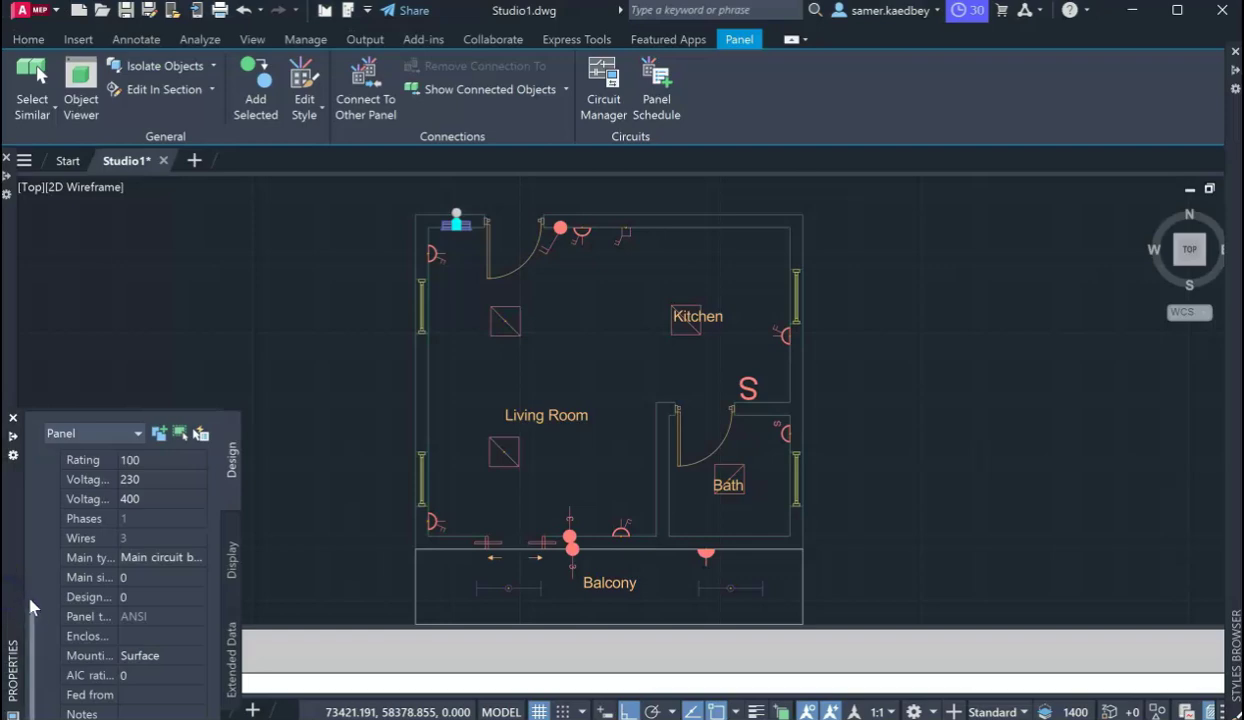
{"action": "scroll", "coordinate": [145, 485], "scroll_direction": "up", "scroll_amount": 2}
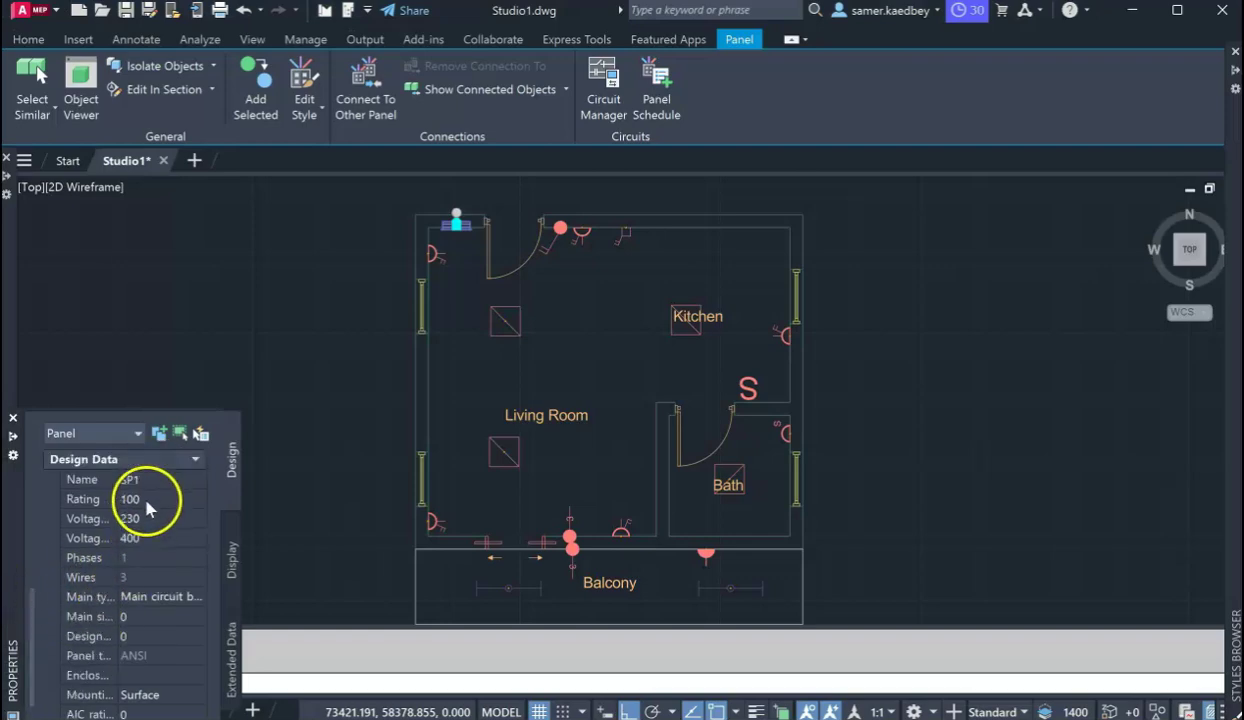
{"action": "scroll", "coordinate": [150, 580], "scroll_direction": "down", "scroll_amount": 2}
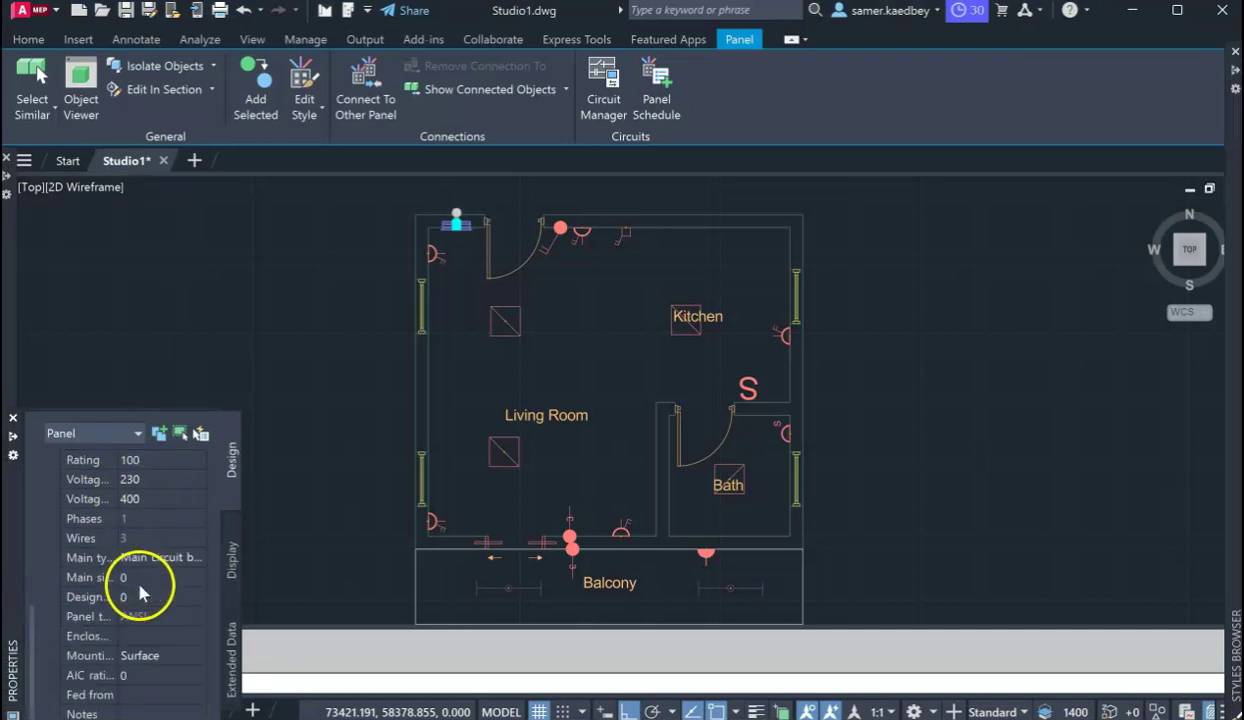
Set both the main size and the design capacity of the panel to 100.
{"action": "left_click_drag", "start_coordinate": [118, 462], "coordinate": [118, 537]}
{"action": "left_click", "coordinate": [136, 578]}
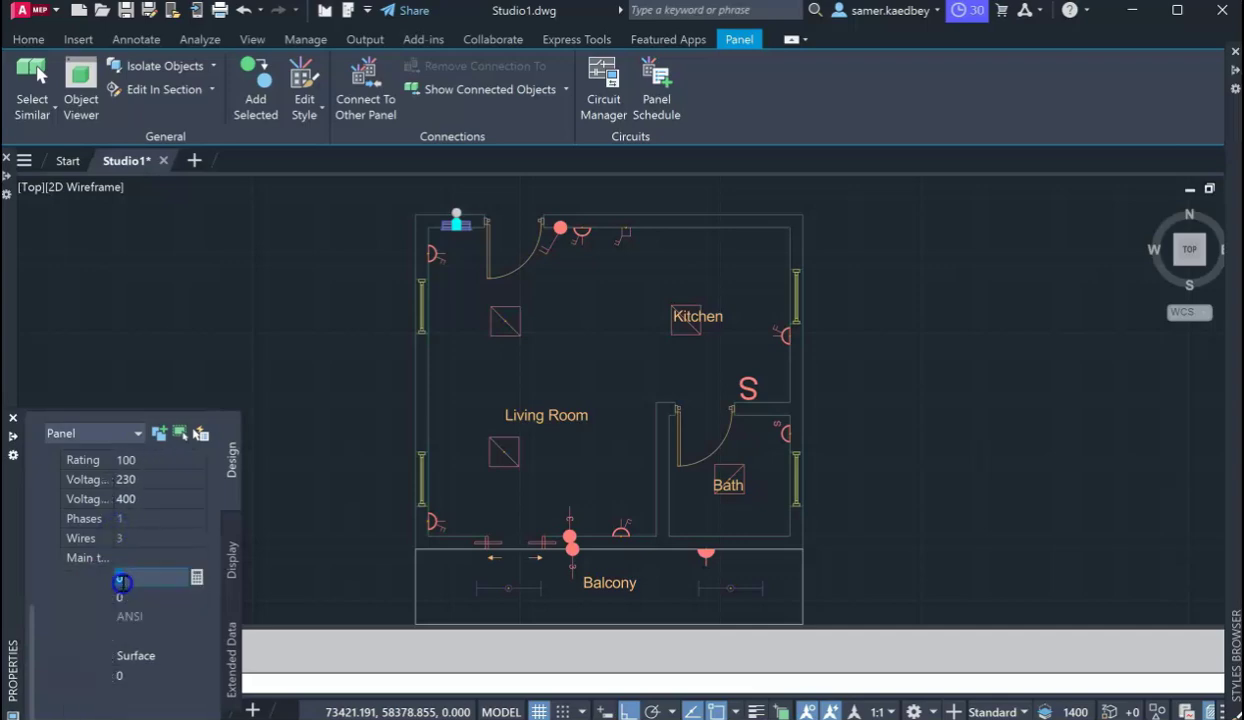
{"action": "type", "text": "100"}
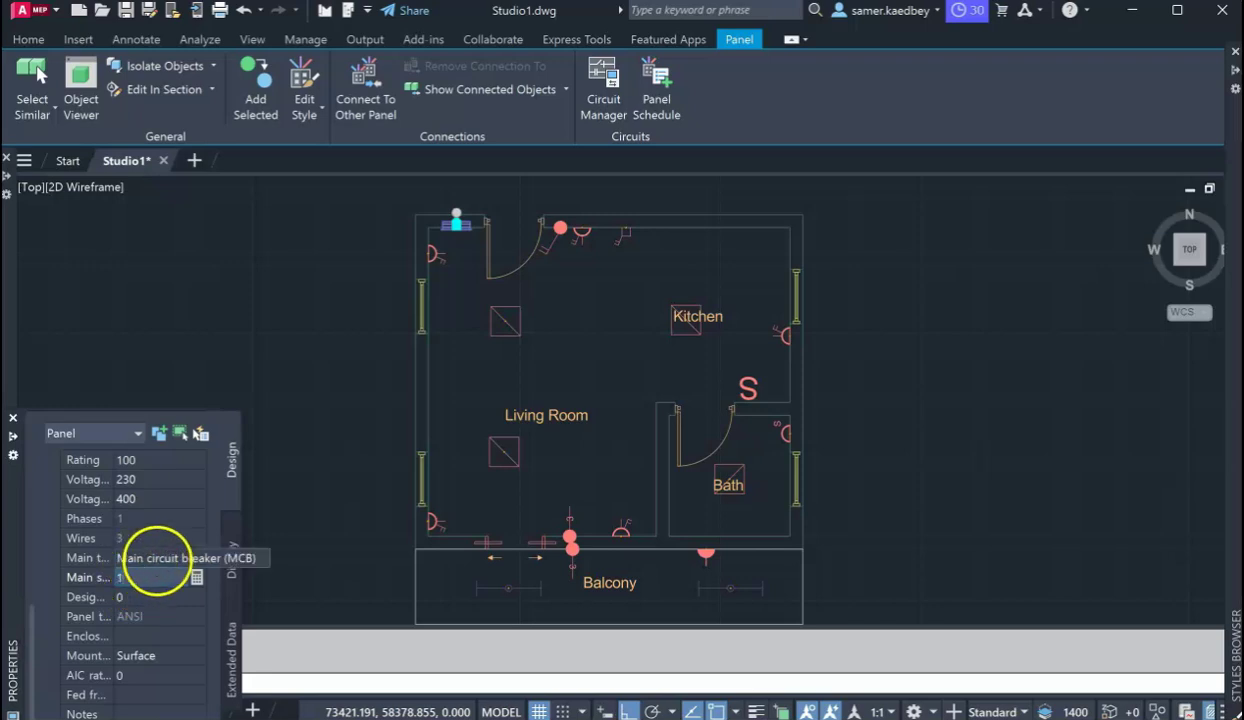
{"action": "left_click", "coordinate": [157, 598]}
{"action": "type", "text": "100"}
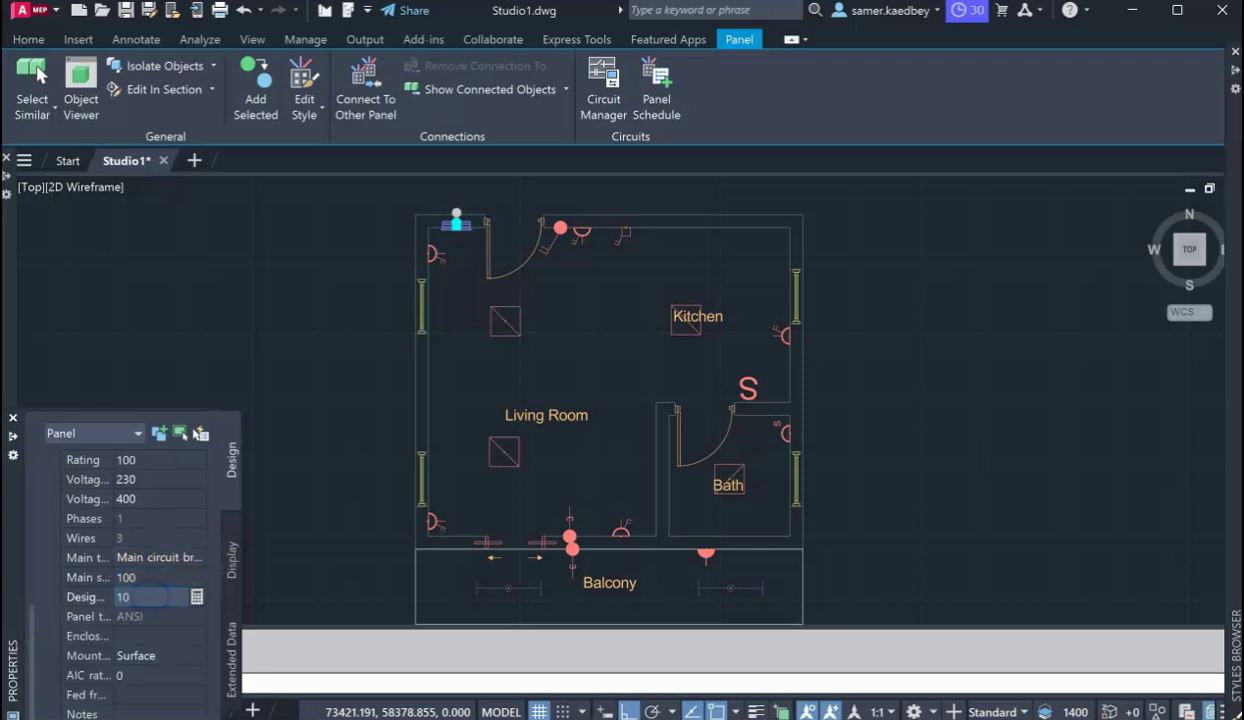
{"action": "left_click", "coordinate": [167, 636]}
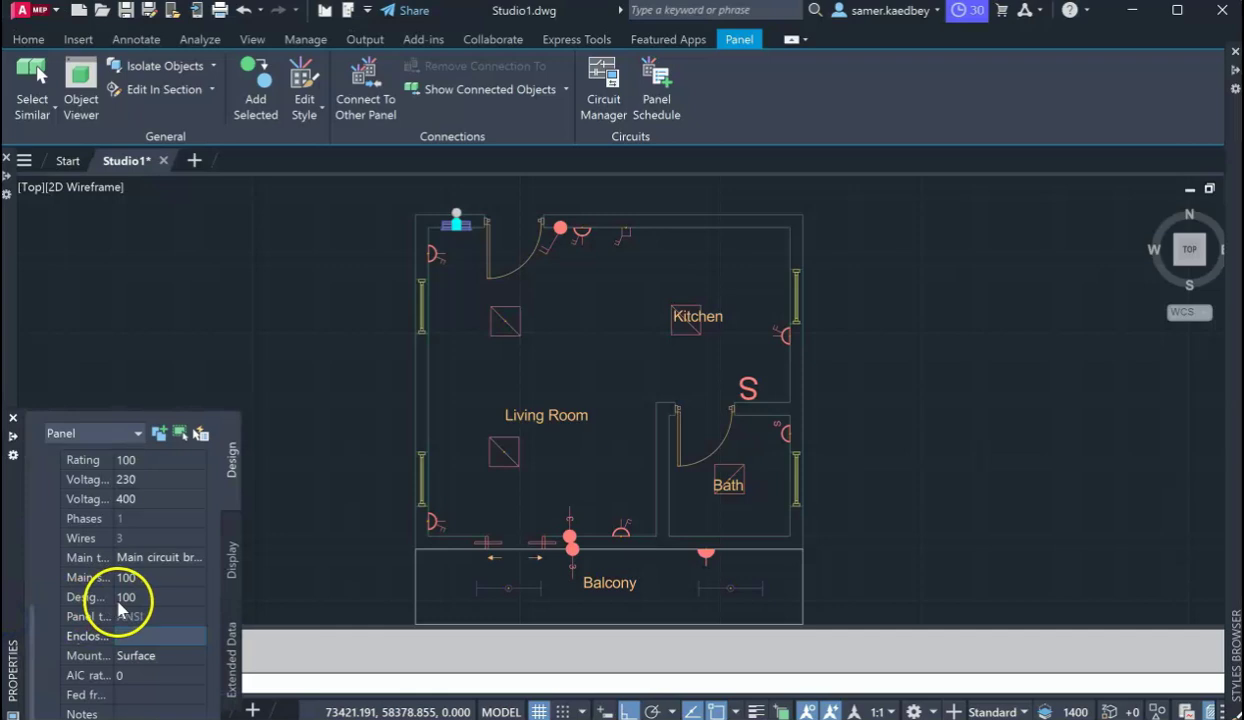
Examine the panel's AIC rating and Fed from settings in its design data.
{"action": "left_click", "coordinate": [150, 675]}
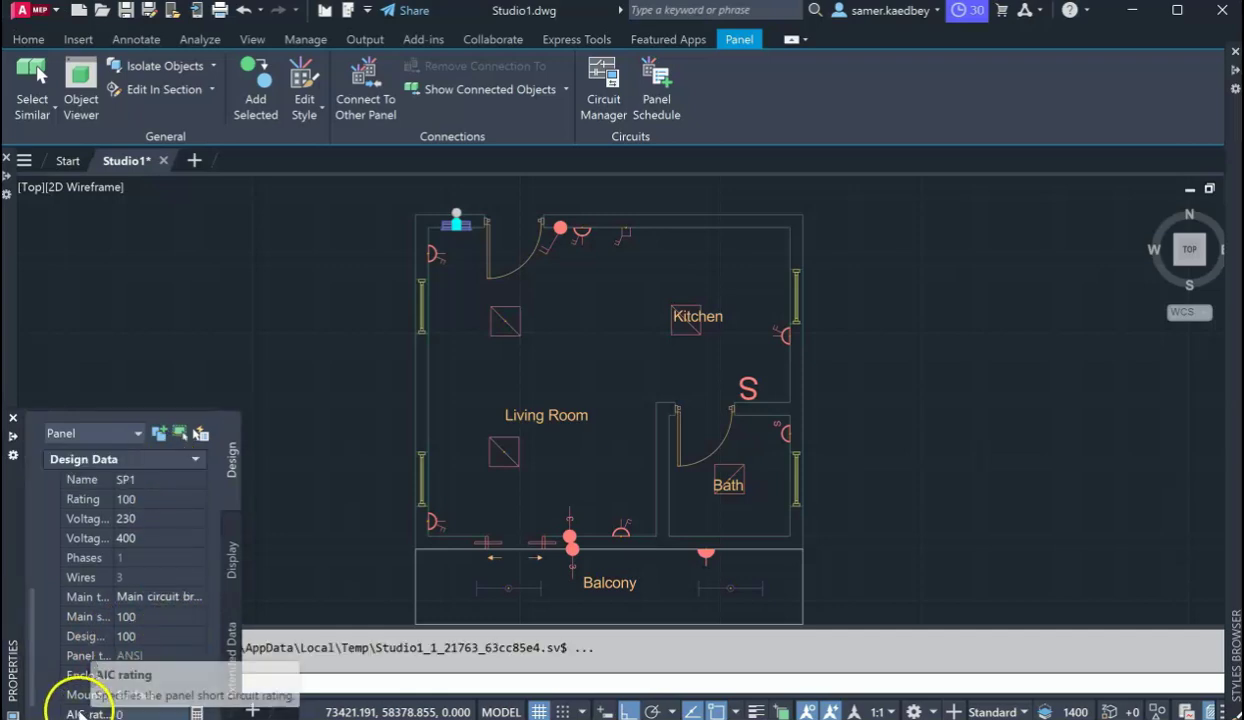
{"action": "scroll", "coordinate": [138, 710], "scroll_direction": "down", "scroll_amount": 1}
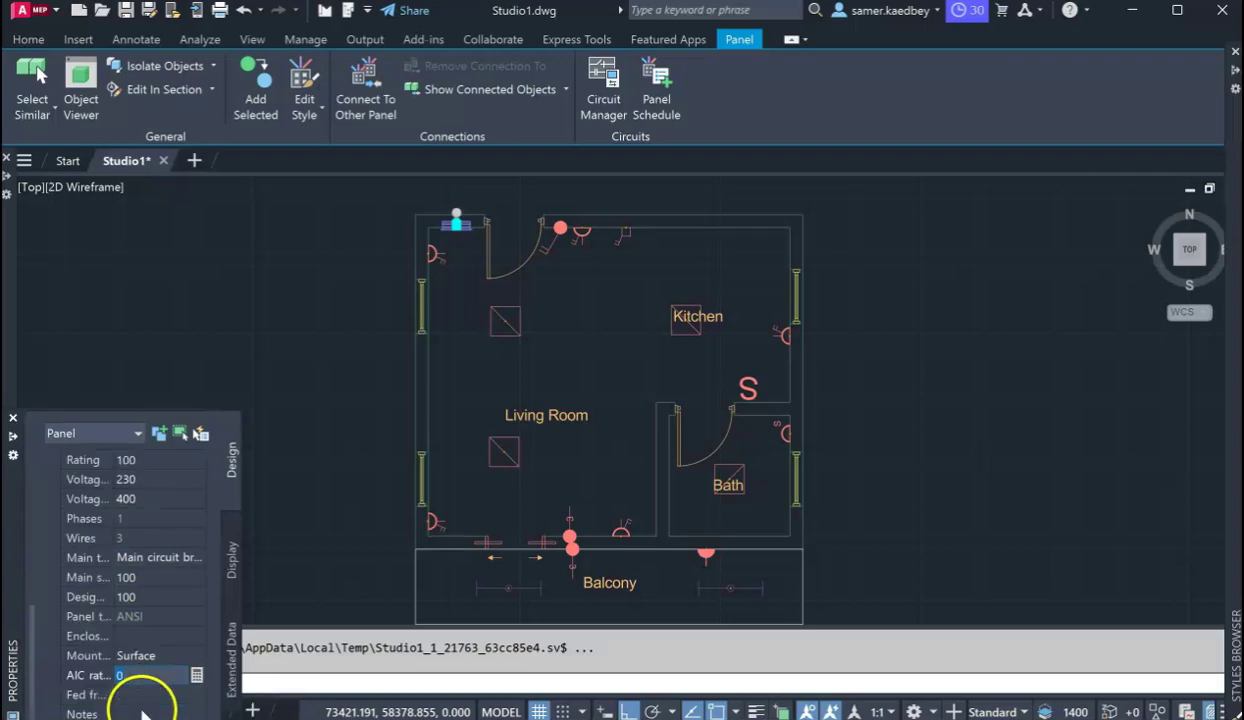
{"action": "scroll", "coordinate": [112, 687], "scroll_direction": "up", "scroll_amount": 1}
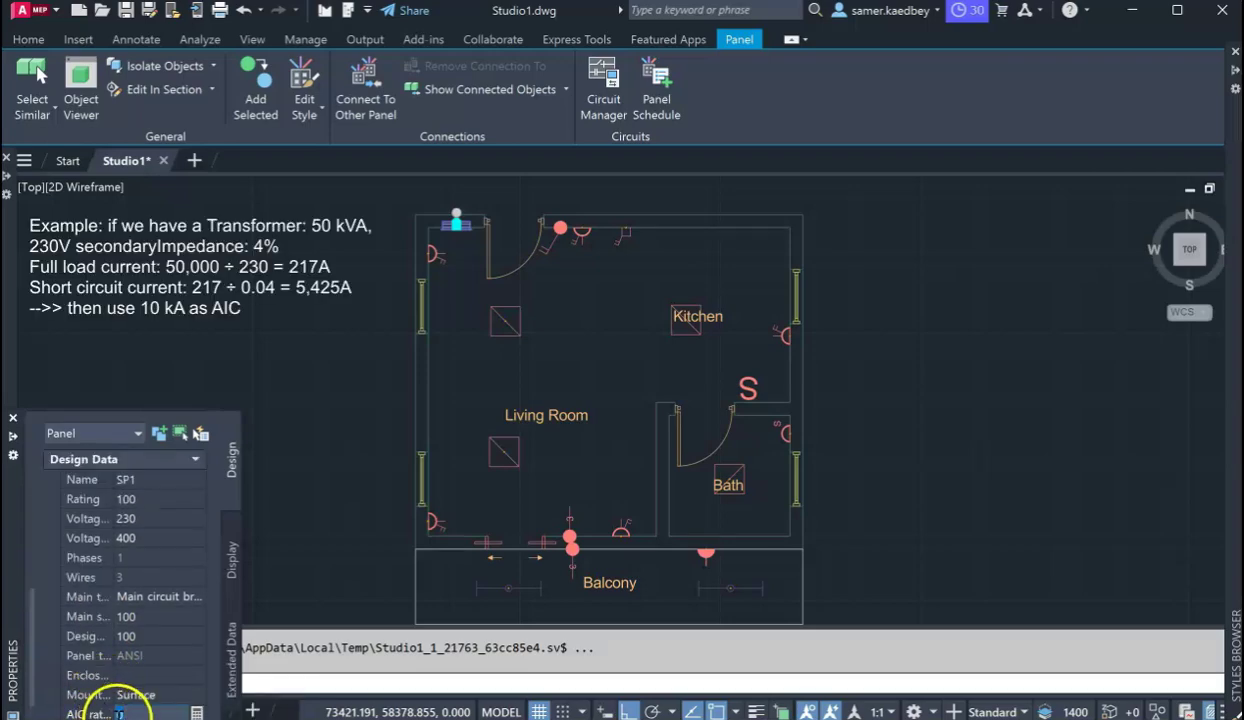
{"action": "scroll", "coordinate": [115, 705], "scroll_direction": "down", "scroll_amount": 1}
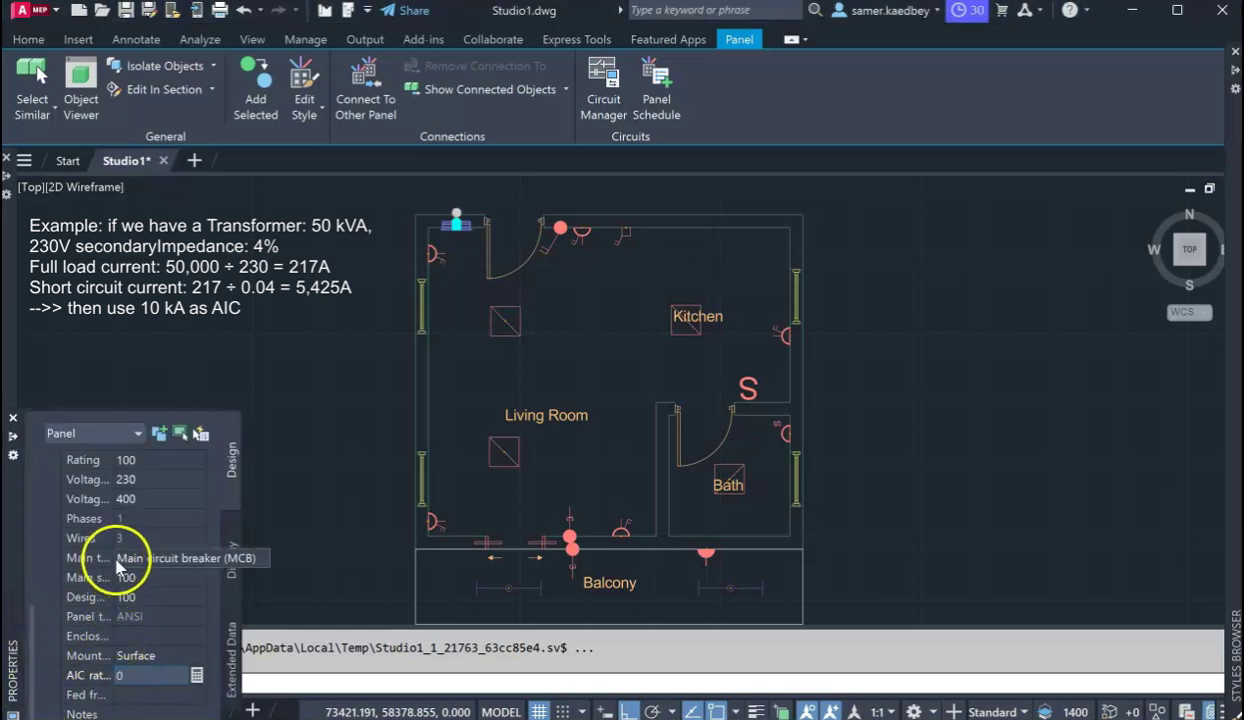
{"action": "left_click_drag", "start_coordinate": [113, 543], "coordinate": [134, 557]}
{"action": "left_click", "coordinate": [114, 695]}
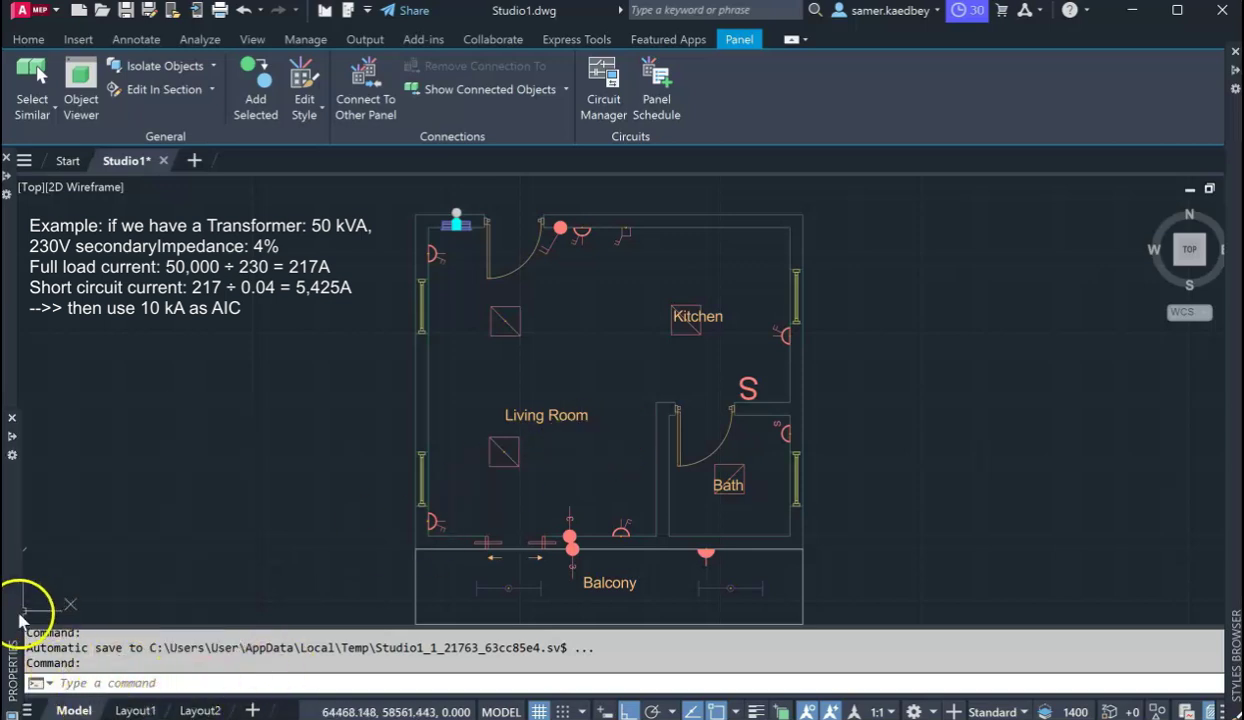
{"action": "mouse_move", "coordinate": [15, 603]}
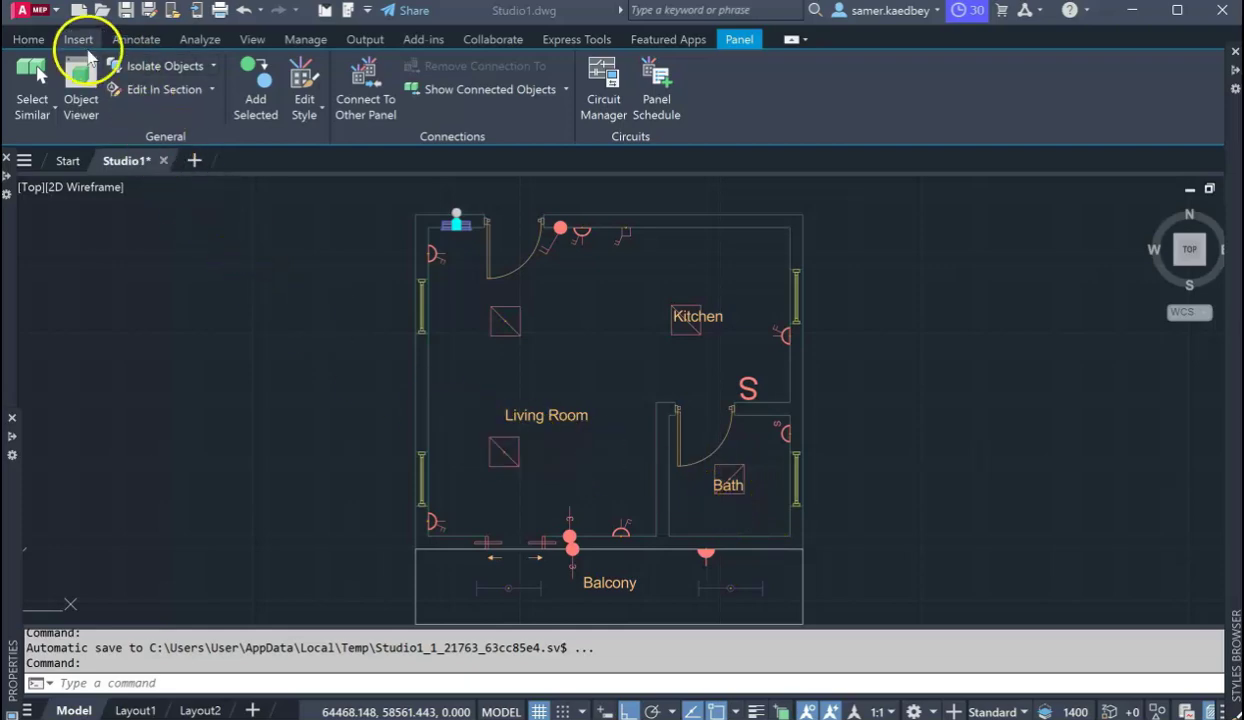
Bring up the electrical device tools and look through the power, junction box, lighting and receptacle groups.
{"action": "left_click", "coordinate": [30, 40]}
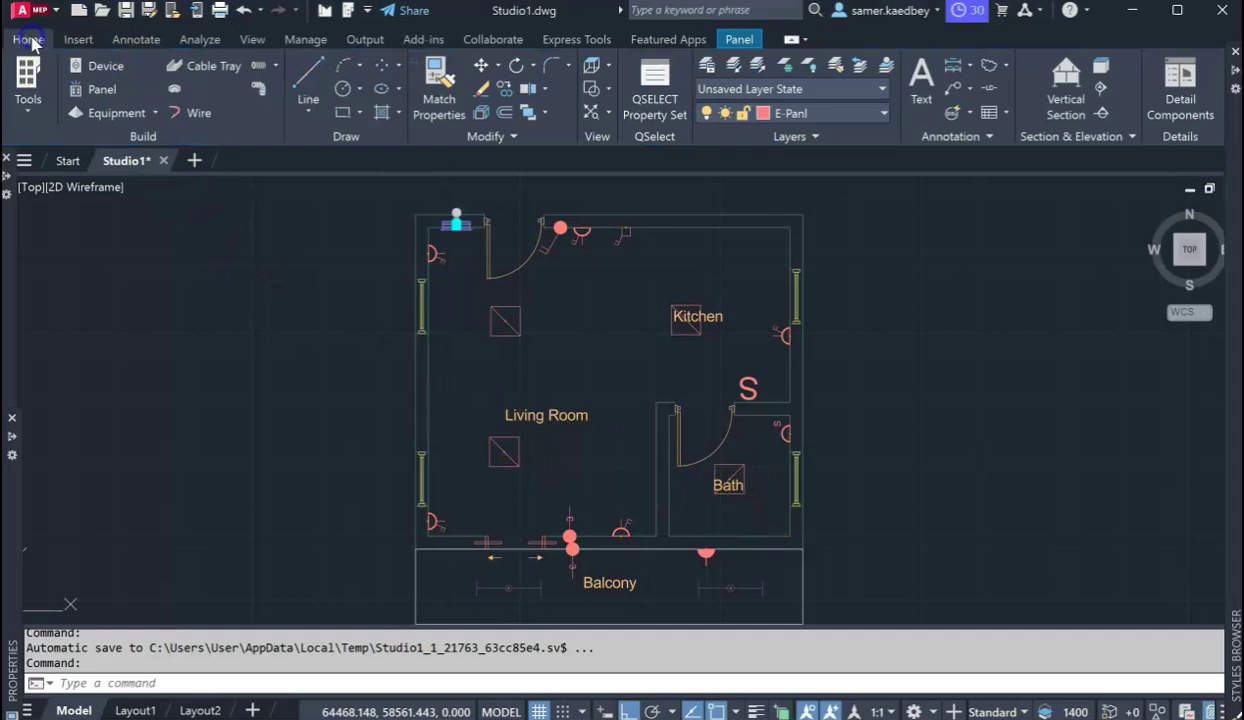
{"action": "left_click", "coordinate": [93, 68]}
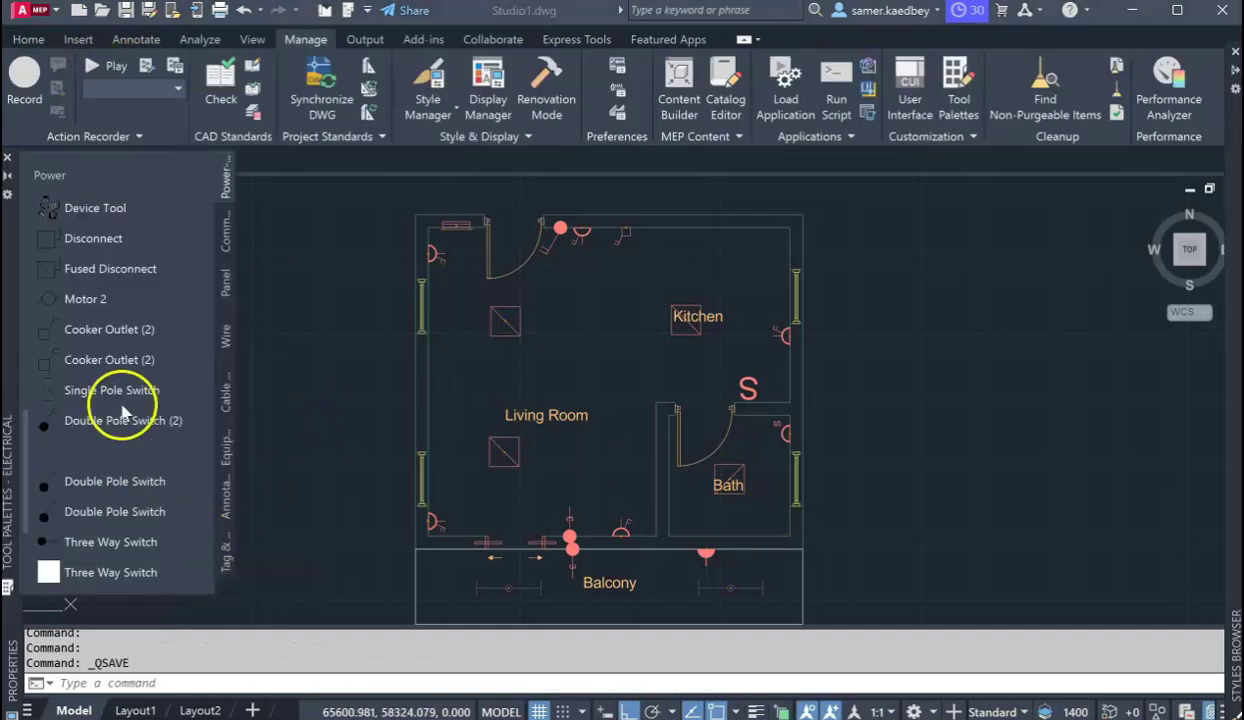
{"action": "scroll", "coordinate": [70, 260], "scroll_direction": "up", "scroll_amount": 5}
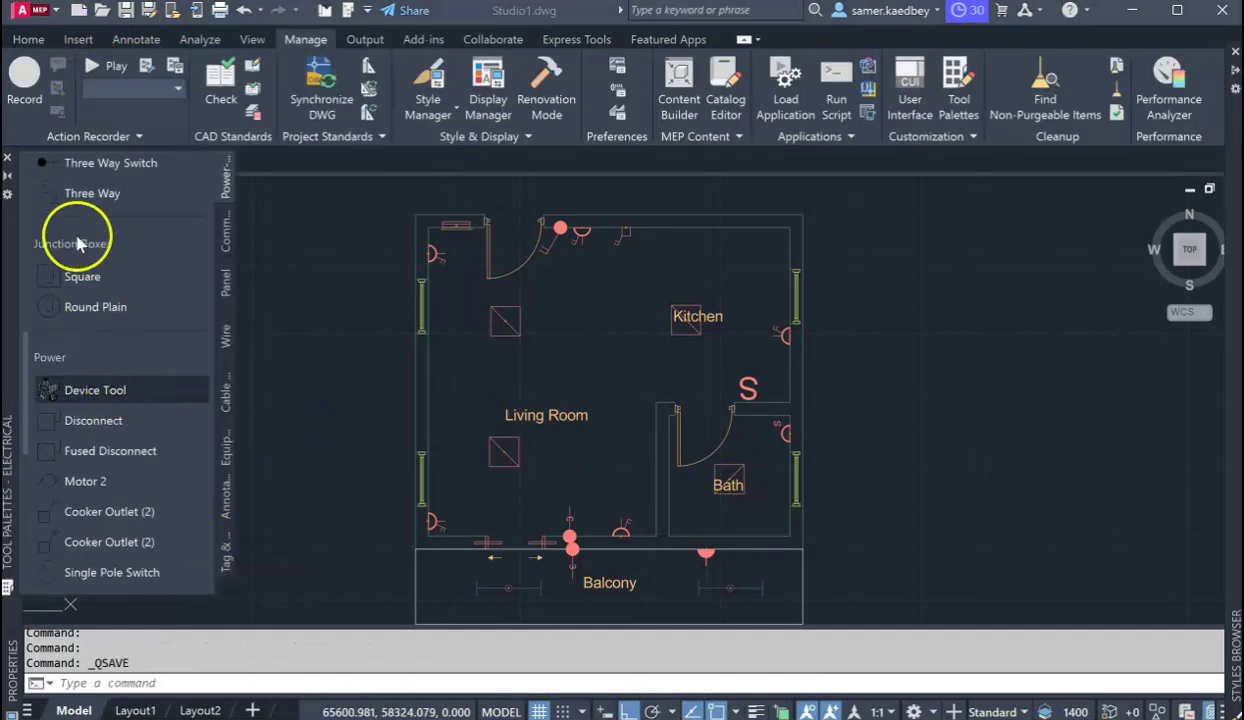
{"action": "scroll", "coordinate": [83, 170], "scroll_direction": "up", "scroll_amount": 6}
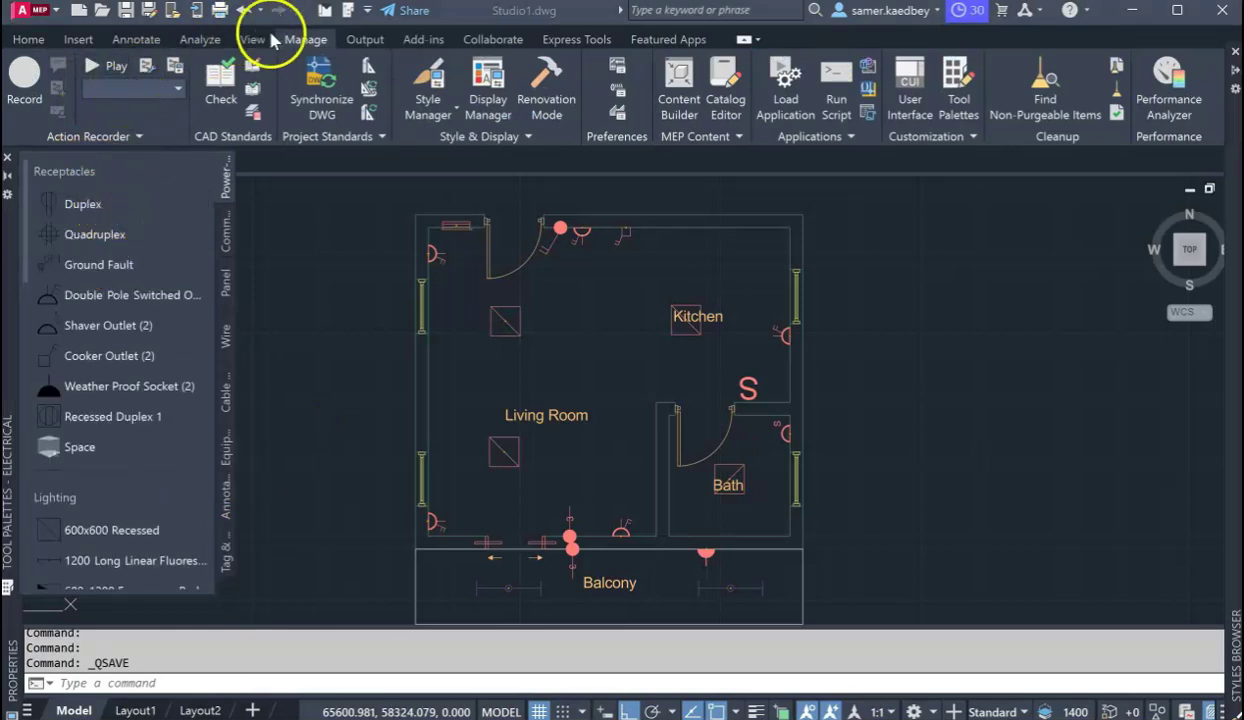
Open the Style Manager, check which device drawings can be loaded, and browse the device styles of Power (Global).dwg.
{"action": "left_click", "coordinate": [433, 82]}
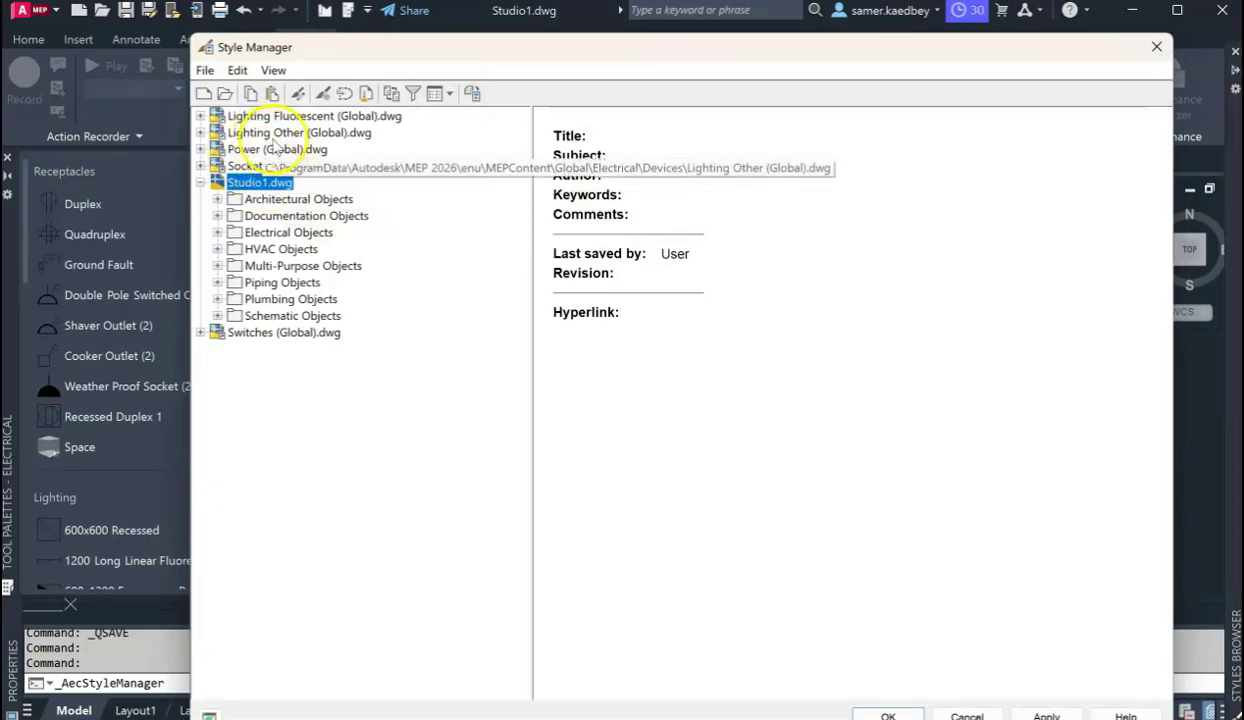
{"action": "left_click", "coordinate": [224, 93]}
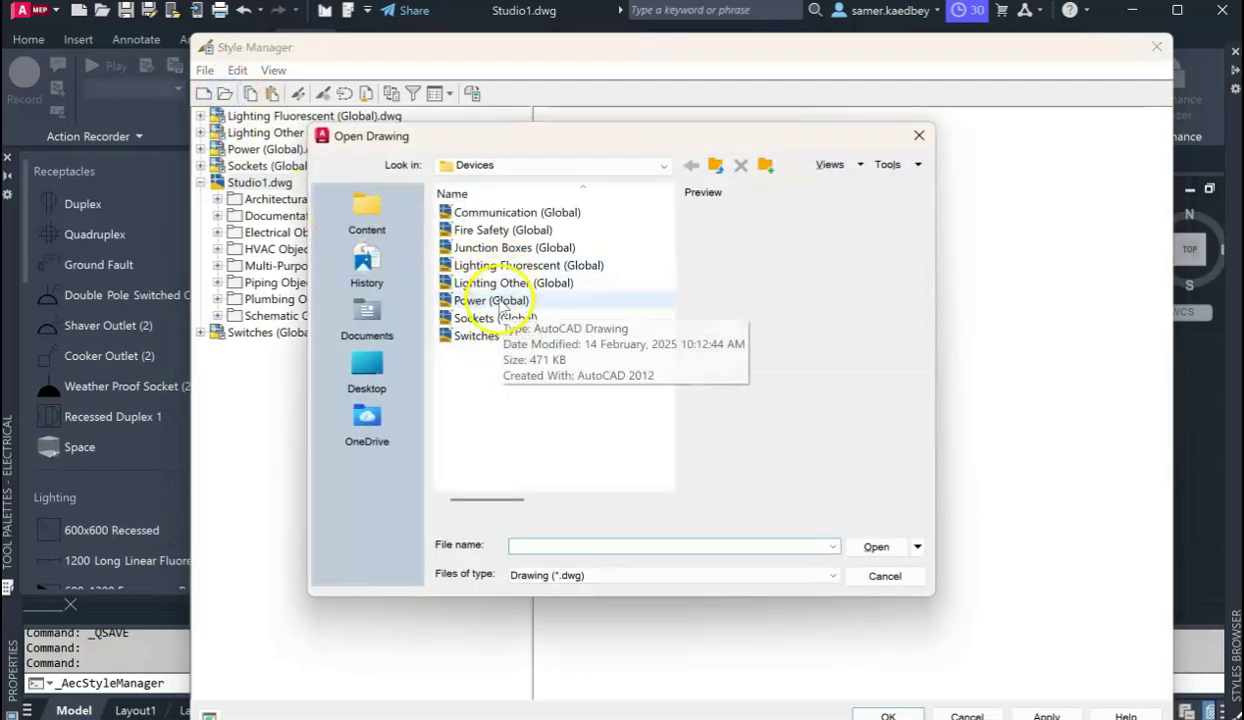
{"action": "left_click", "coordinate": [903, 574]}
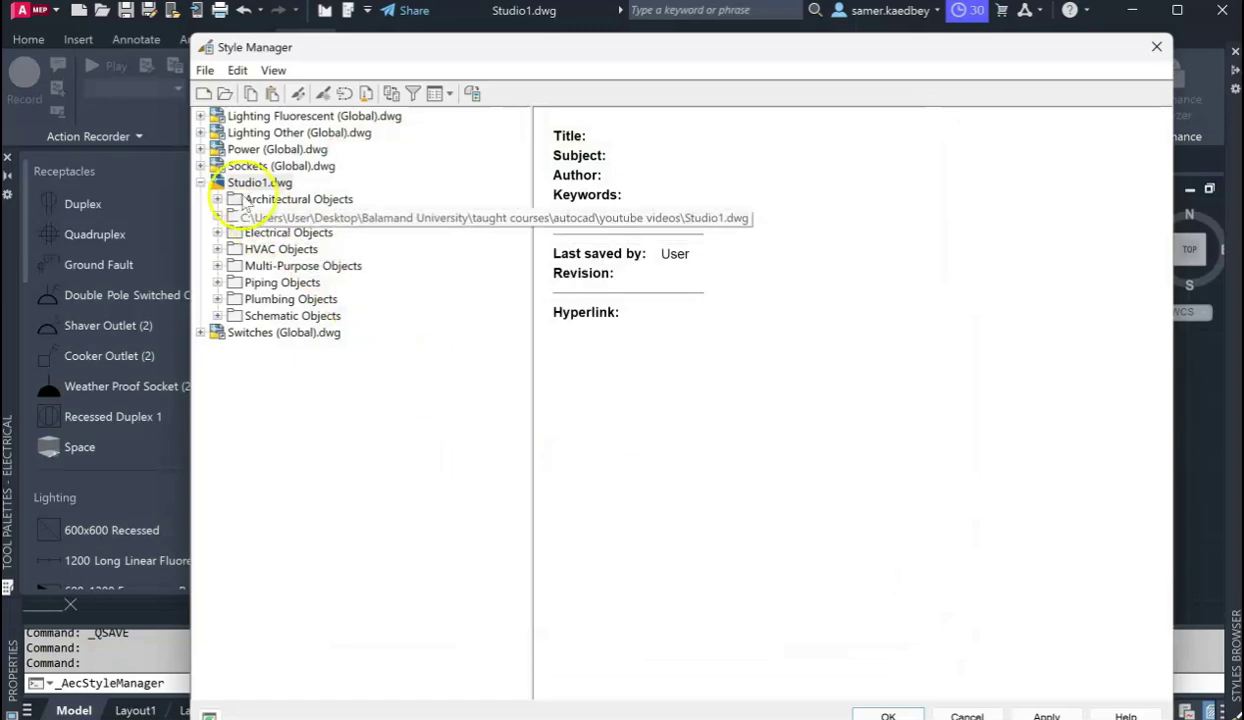
{"action": "left_click", "coordinate": [201, 149]}
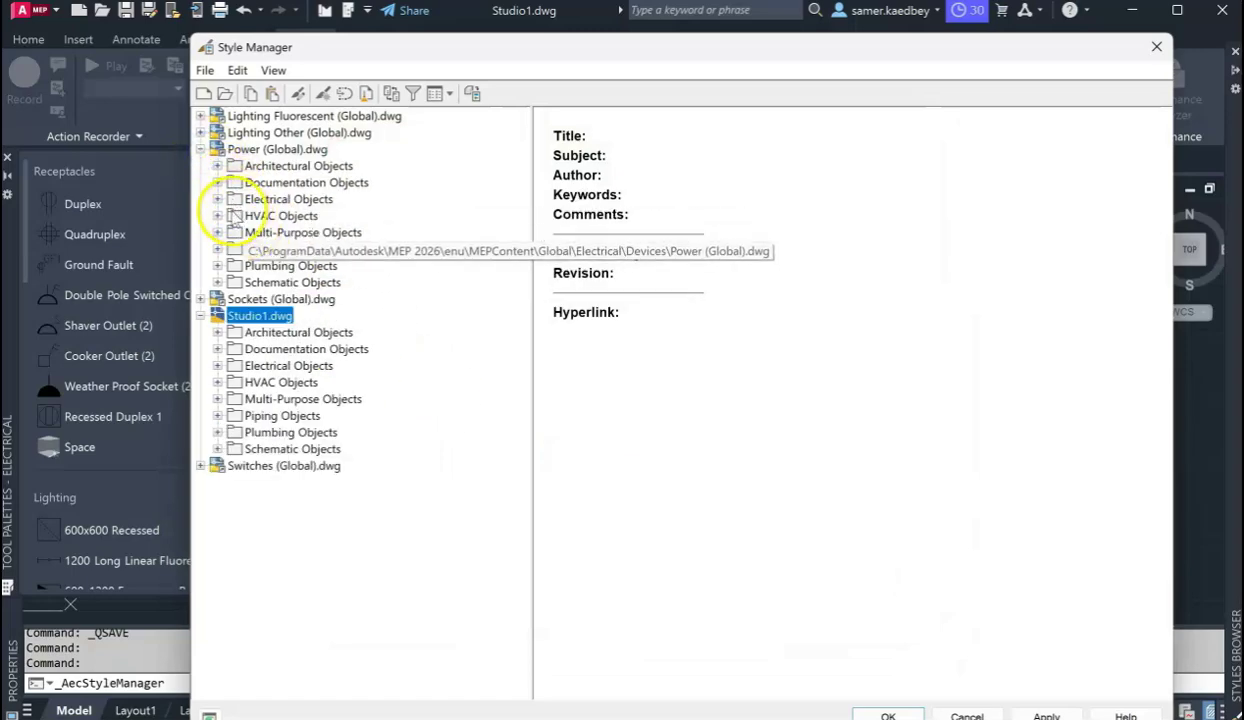
{"action": "left_click", "coordinate": [217, 199]}
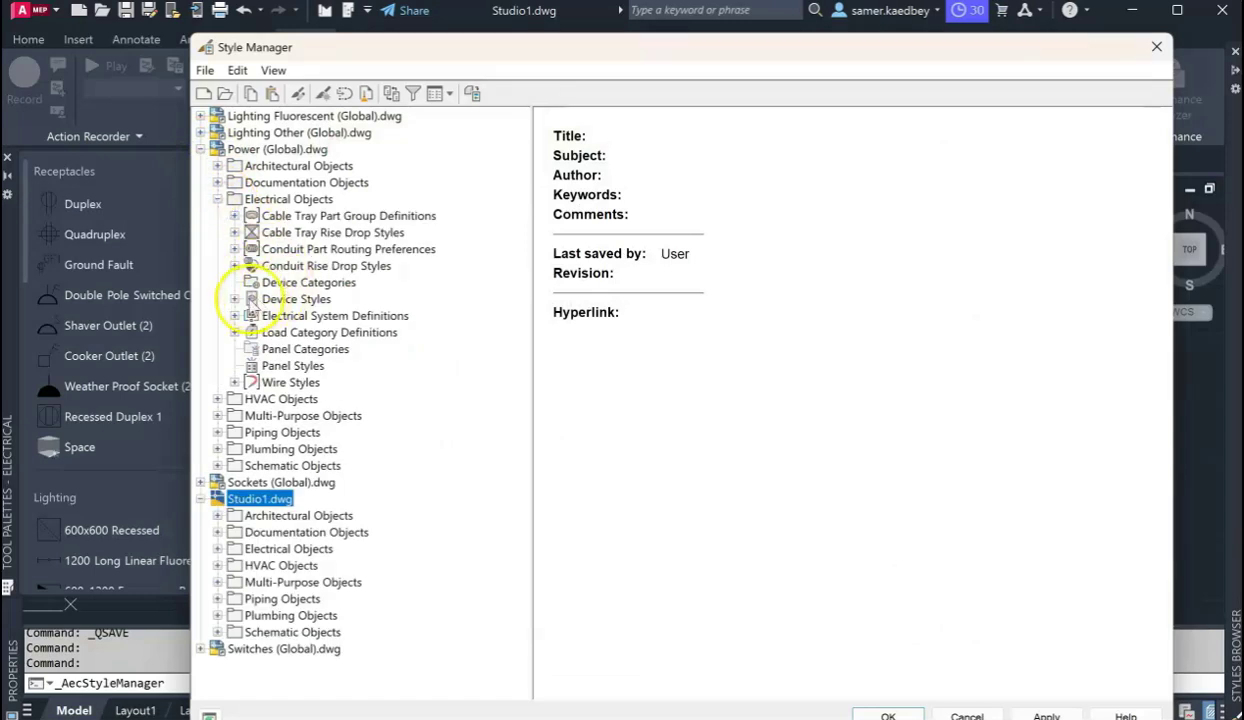
{"action": "left_click", "coordinate": [234, 299]}
{"action": "scroll", "coordinate": [311, 305], "scroll_direction": "down", "scroll_amount": 3}
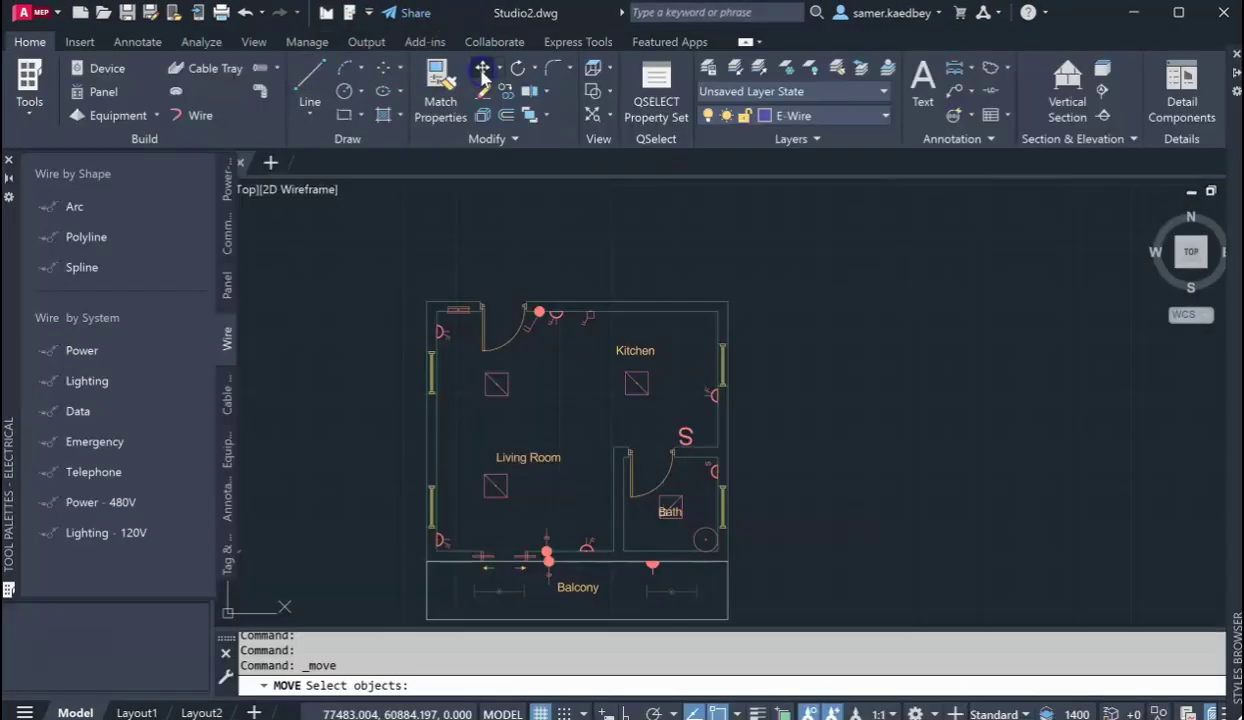
Move the Bath label off the ceiling light to the free floor area below and left of it.
{"action": "left_click", "coordinate": [483, 68]}
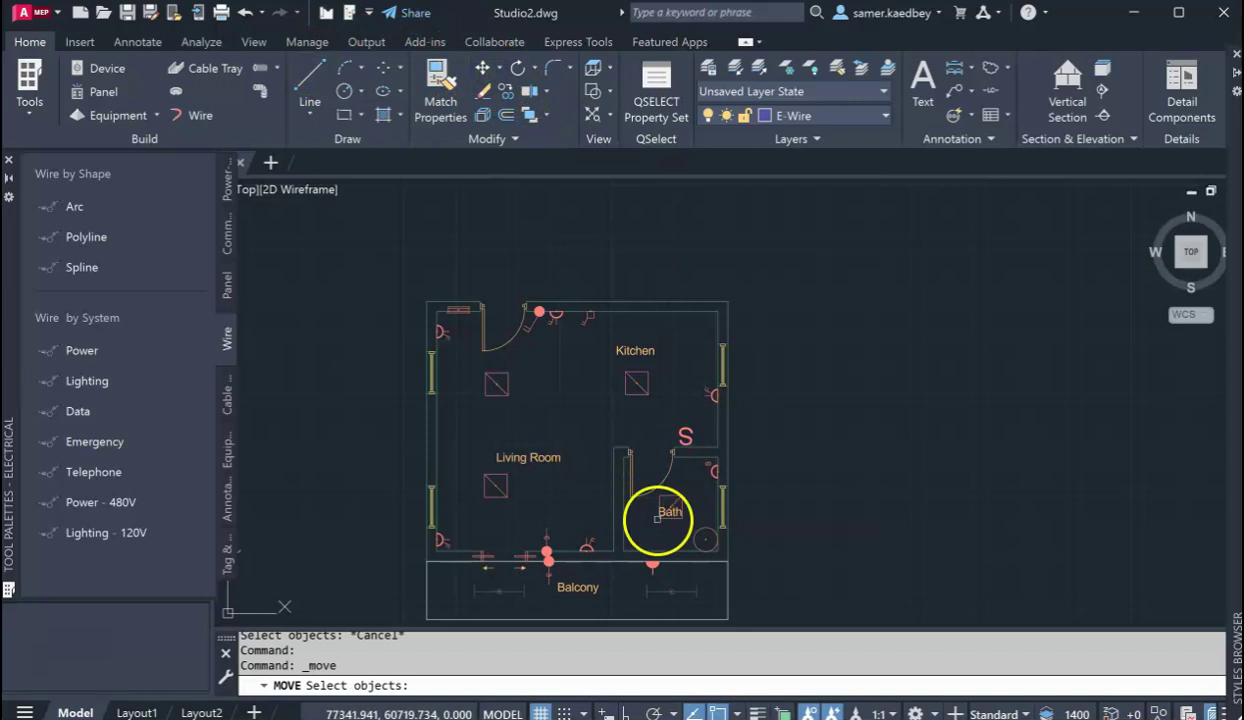
{"action": "scroll", "coordinate": [648, 507], "scroll_direction": "up", "scroll_amount": 4}
{"action": "left_click", "coordinate": [682, 500]}
{"action": "key", "text": "Return"}
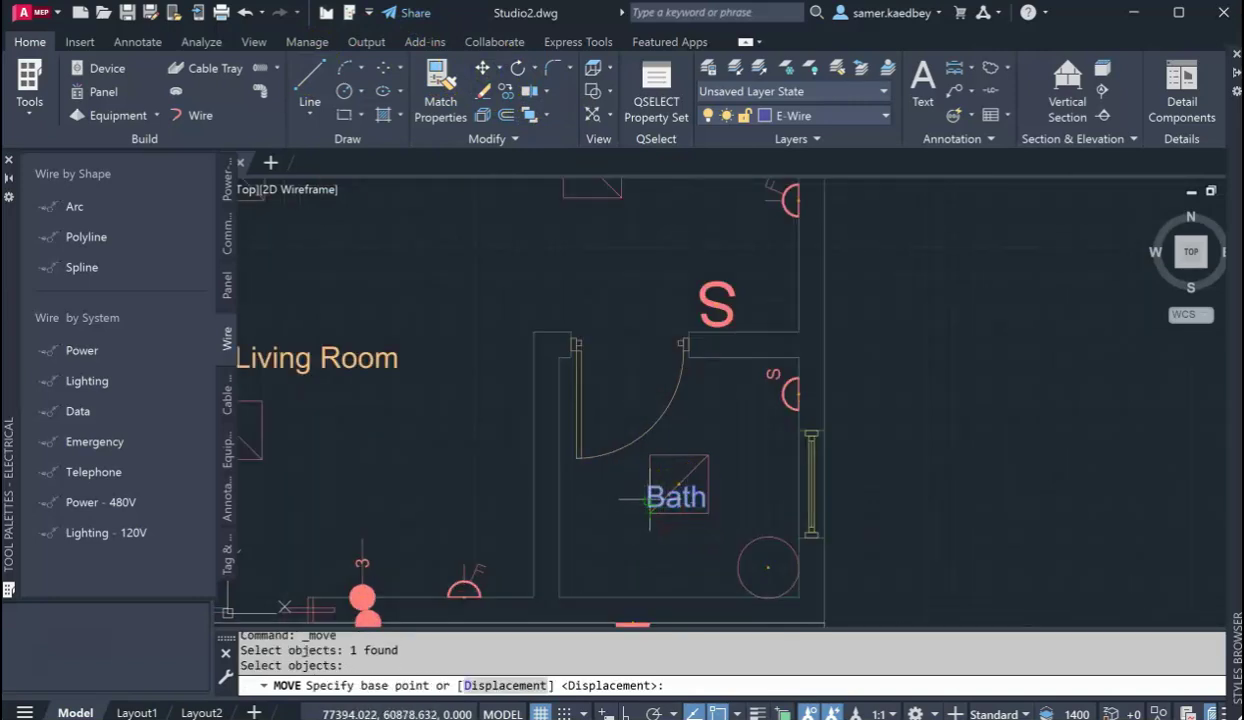
{"action": "left_click", "coordinate": [648, 506]}
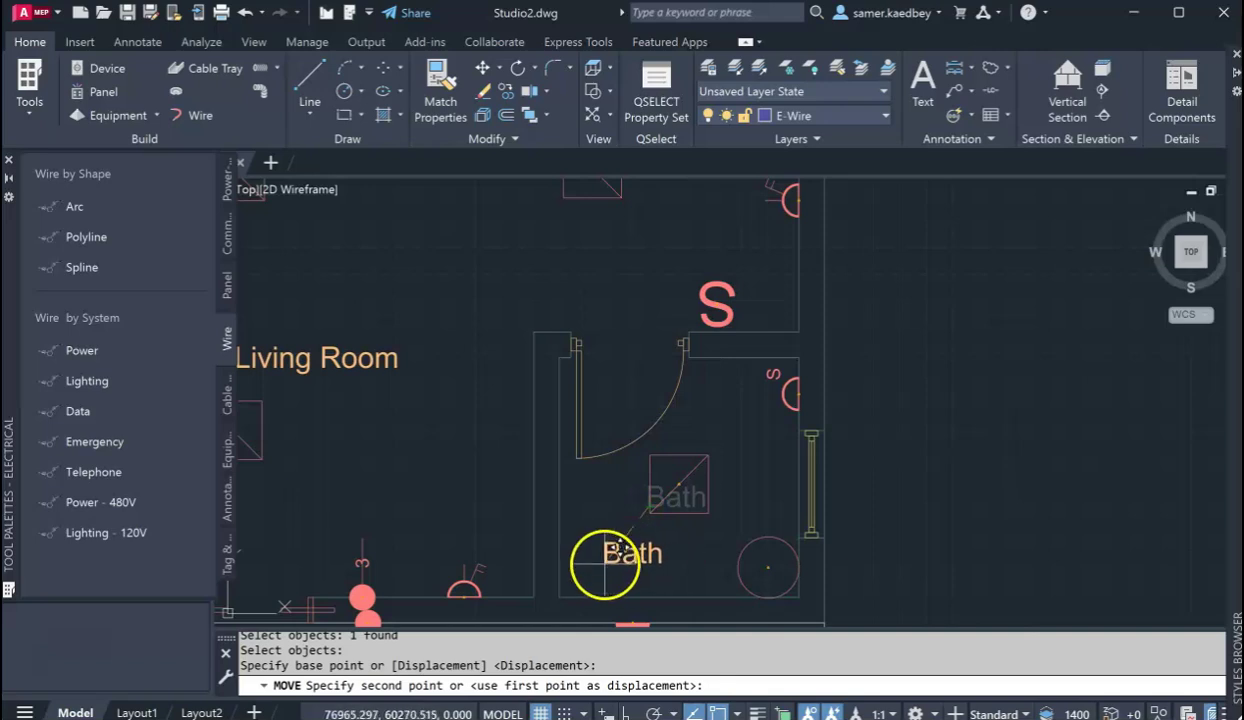
{"action": "left_click", "coordinate": [606, 565]}
{"action": "scroll", "coordinate": [1010, 355], "scroll_direction": "down", "scroll_amount": 4}
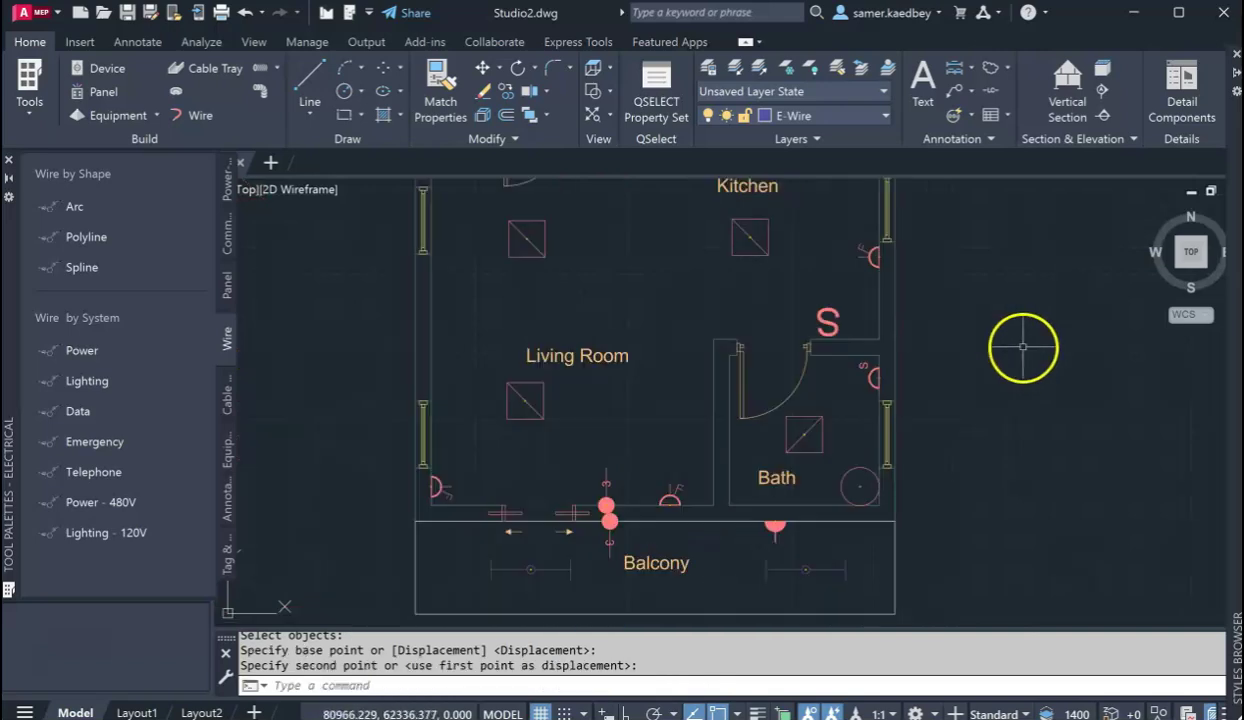